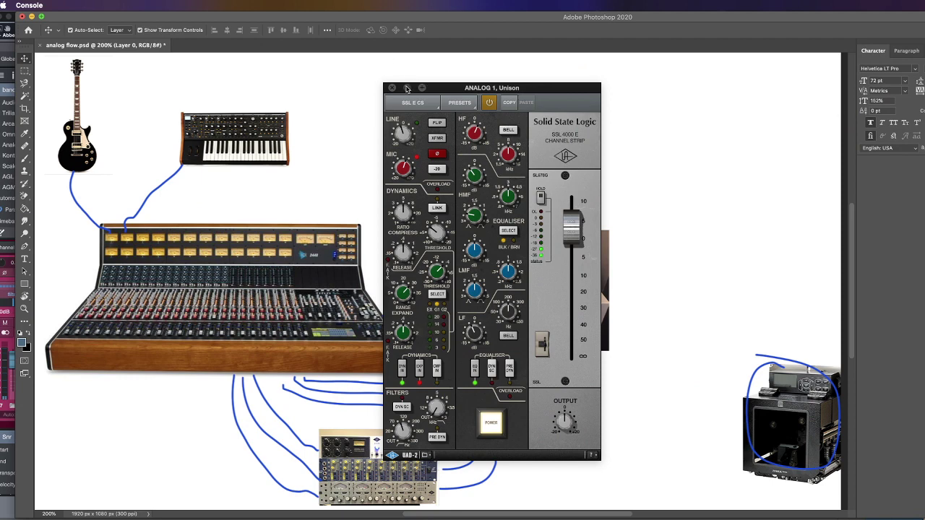
Minimize the SSL channel strip window and Photoshop, and enlarge the mixer in Studio One to fit the full insert lists.
left_click(406, 88)
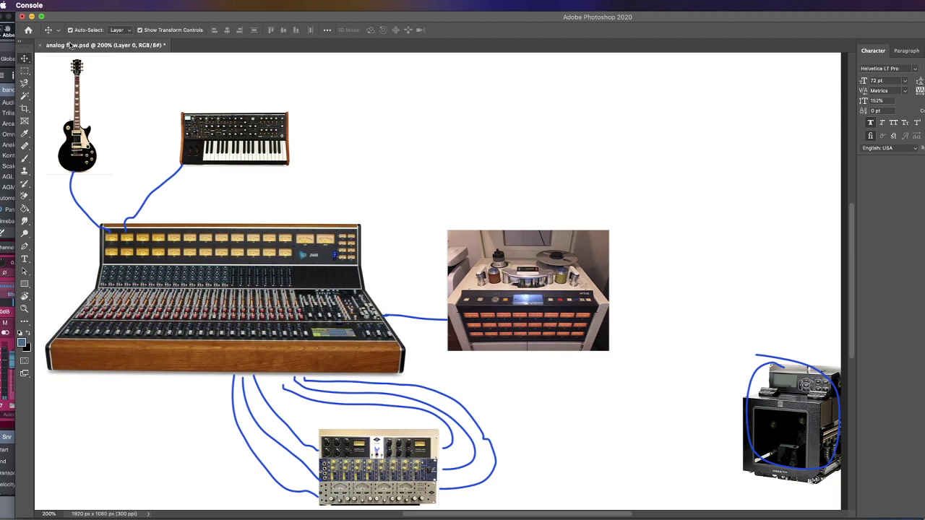
left_click(31, 16)
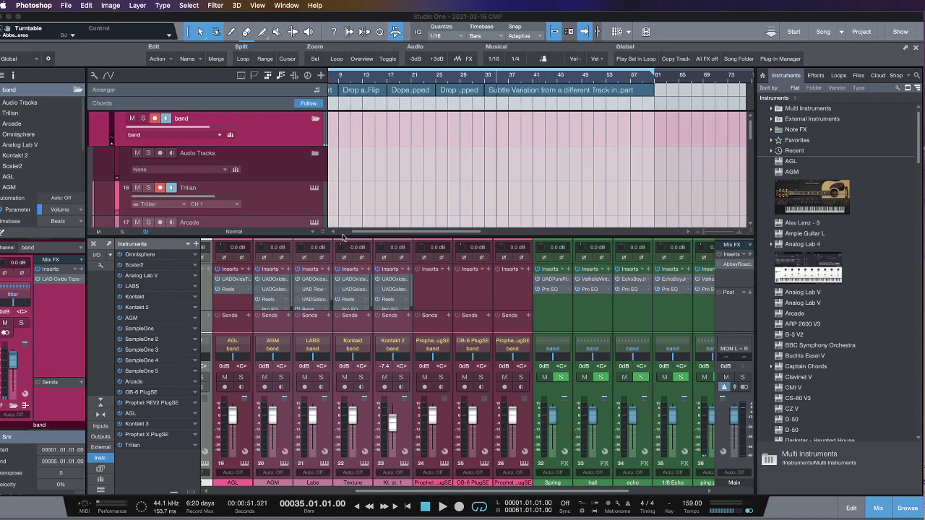
scroll(307, 315, "left", 3)
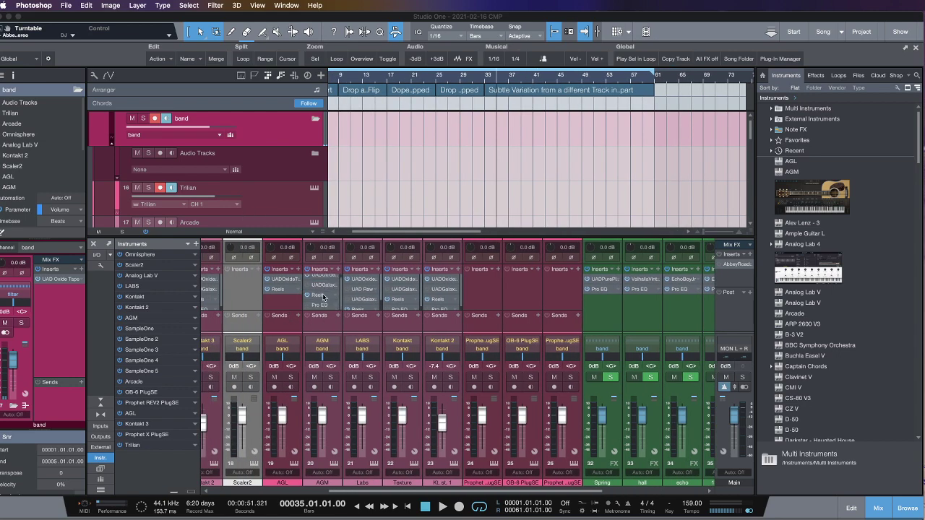
scroll(285, 300, "left", 3)
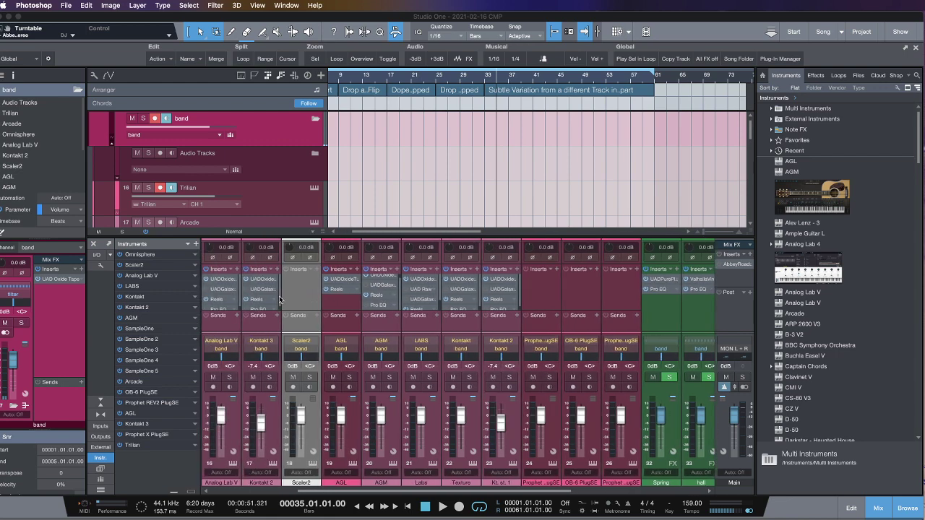
scroll(366, 286, "left", 2)
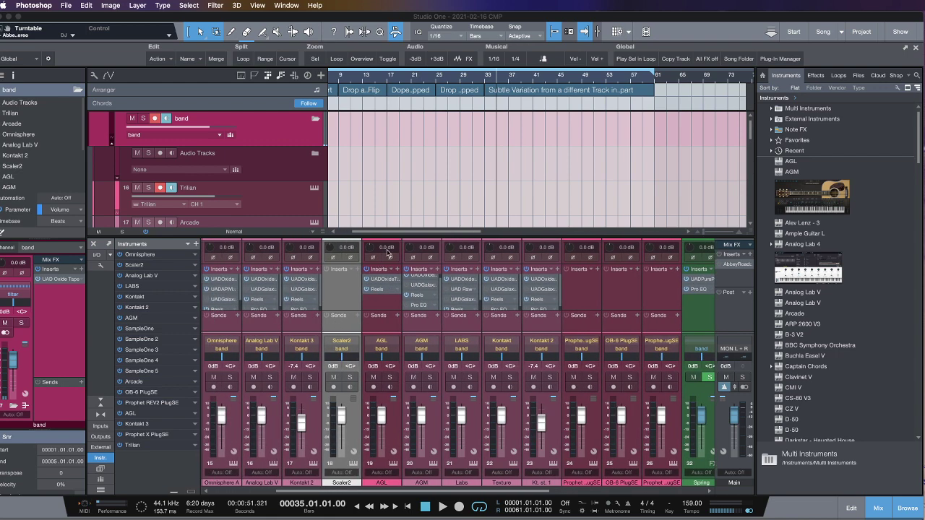
left_click_drag(395, 234, 412, 181)
scroll(262, 274, "left", 3)
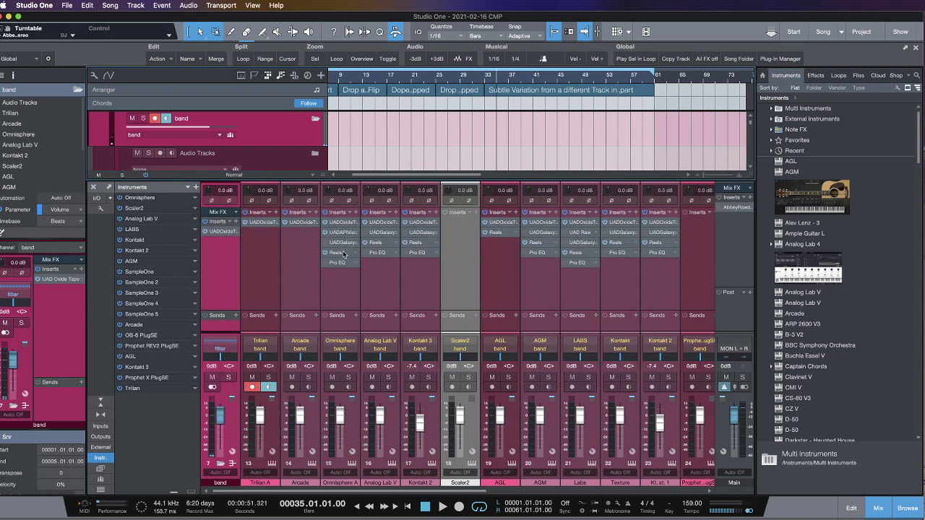
View the Omnisphere instrument and the UAD Oxide Tape insert on the Omnisphere channel, closing each window after viewing.
left_click(353, 464)
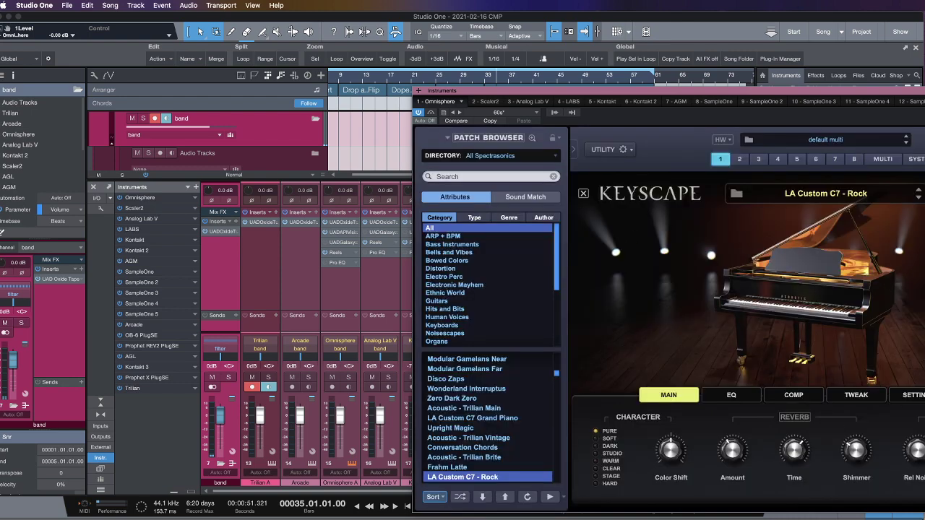
key("super+w")
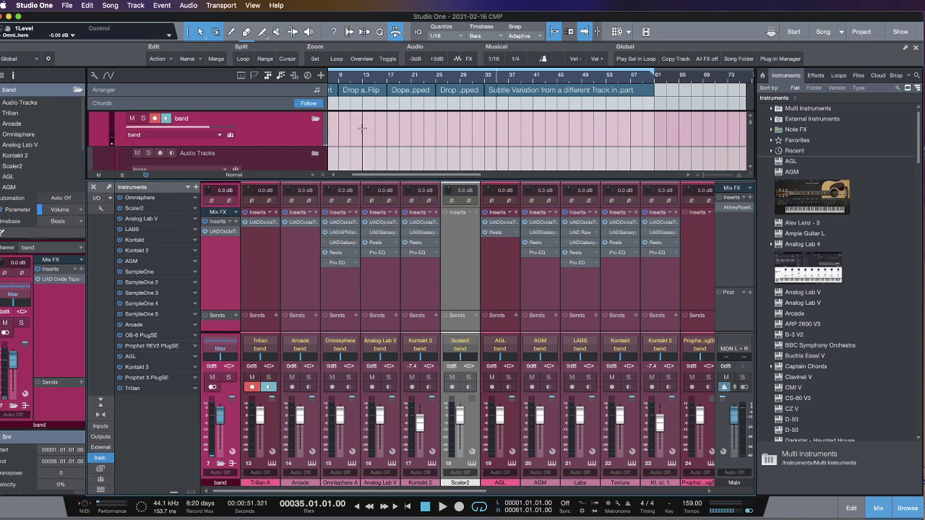
left_click(343, 223)
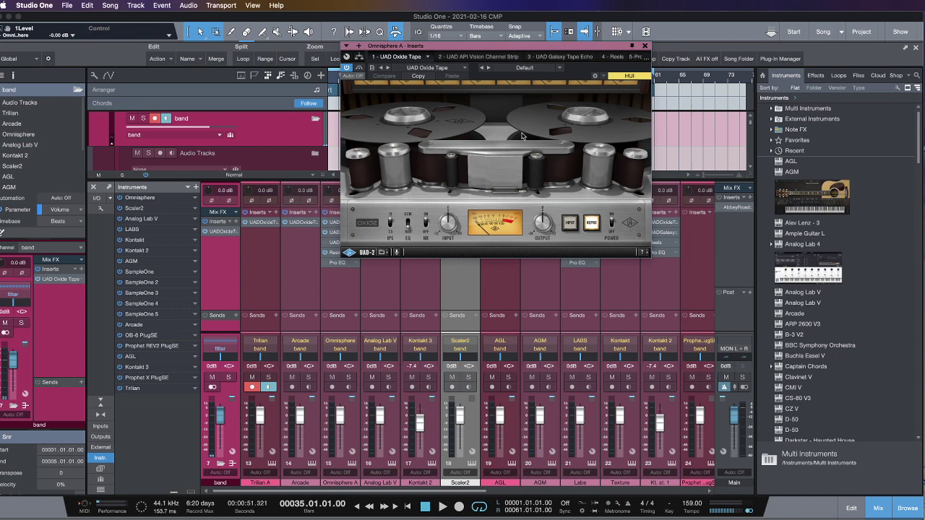
left_click(645, 45)
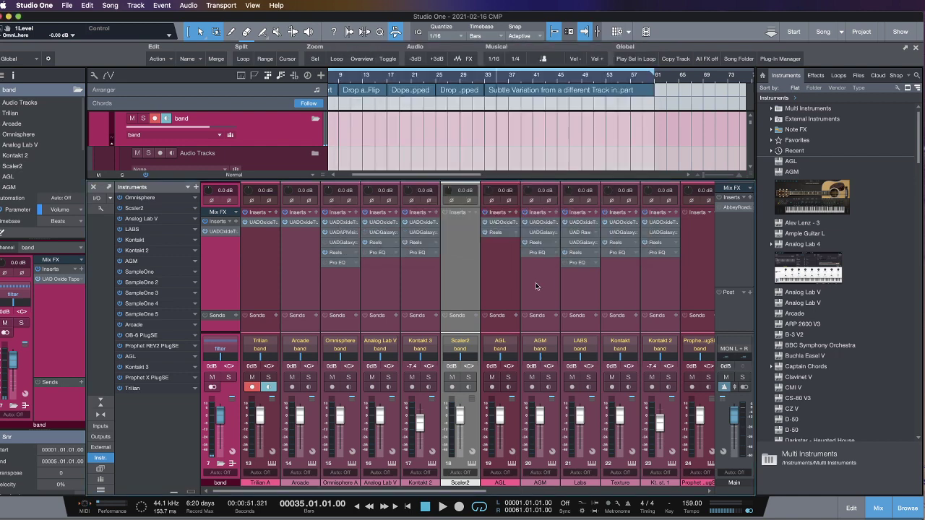
Examine the API Vision Channel Strip, Galaxy Tape Echo and Reels inserts on the Omnisphere channel.
left_click(341, 232)
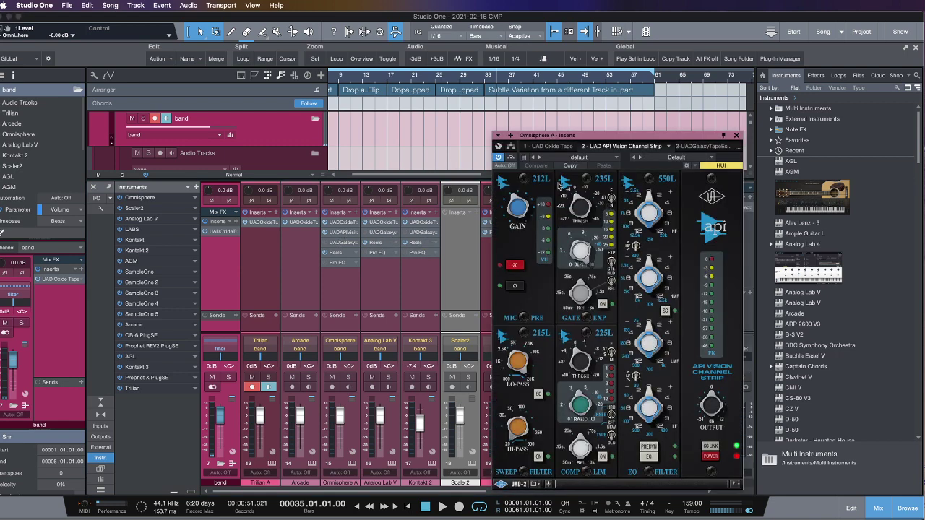
left_click(736, 137)
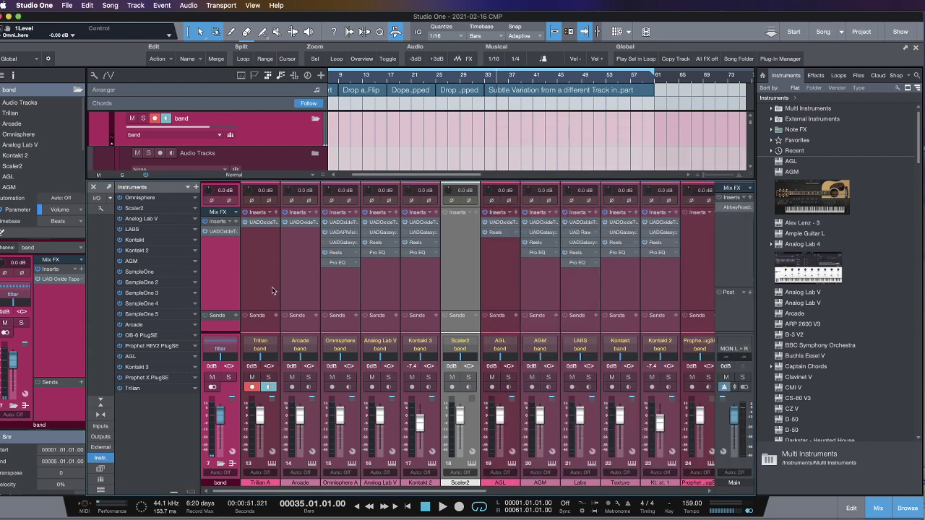
left_click(342, 244)
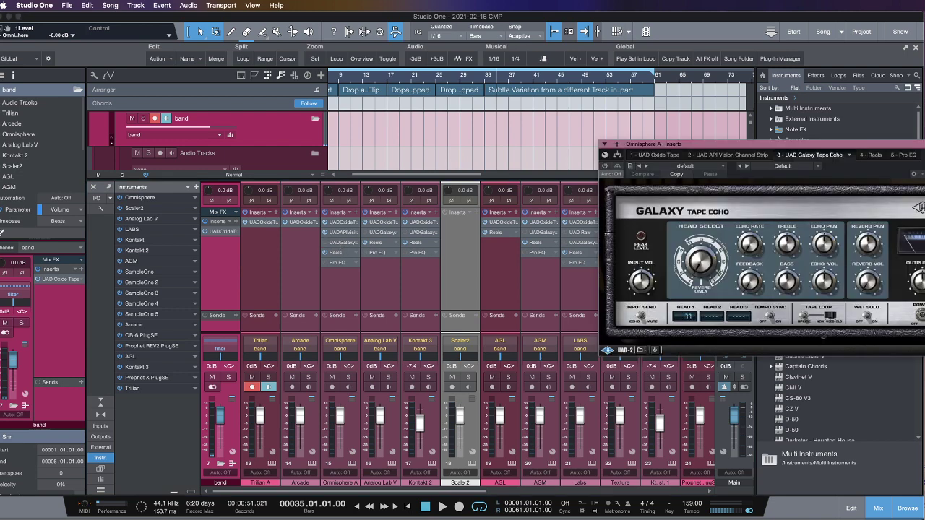
left_click(344, 254)
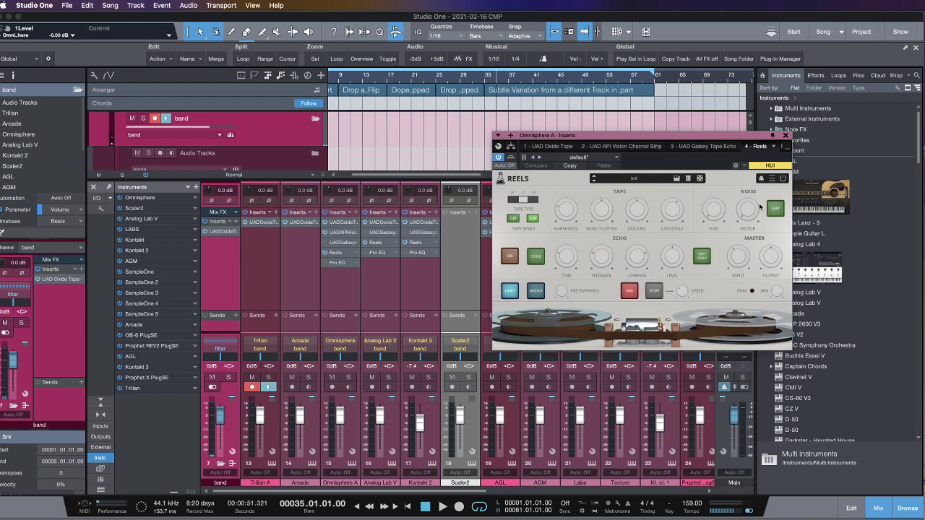
left_click(785, 136)
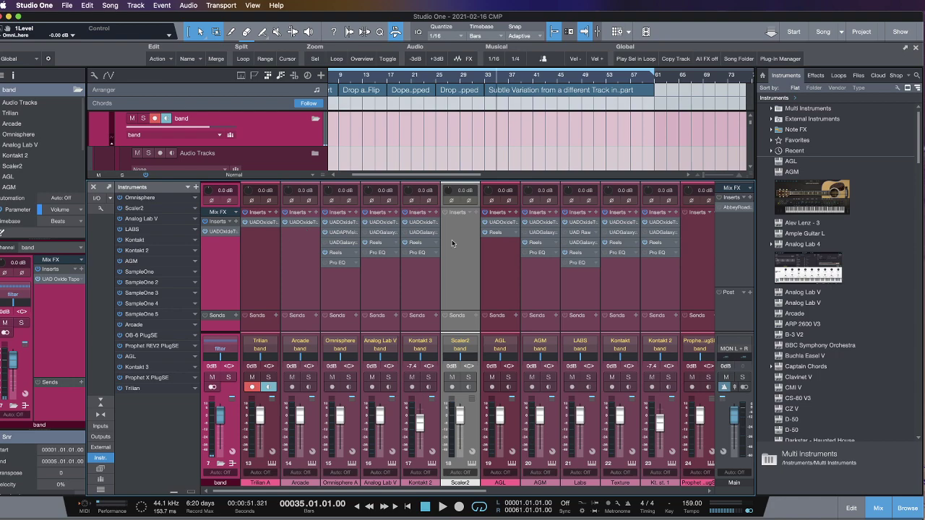
Examine the UAD Ampex ATR-102 insert on the filter bus.
scroll(404, 242, "right", 3)
scroll(407, 243, "right", 9)
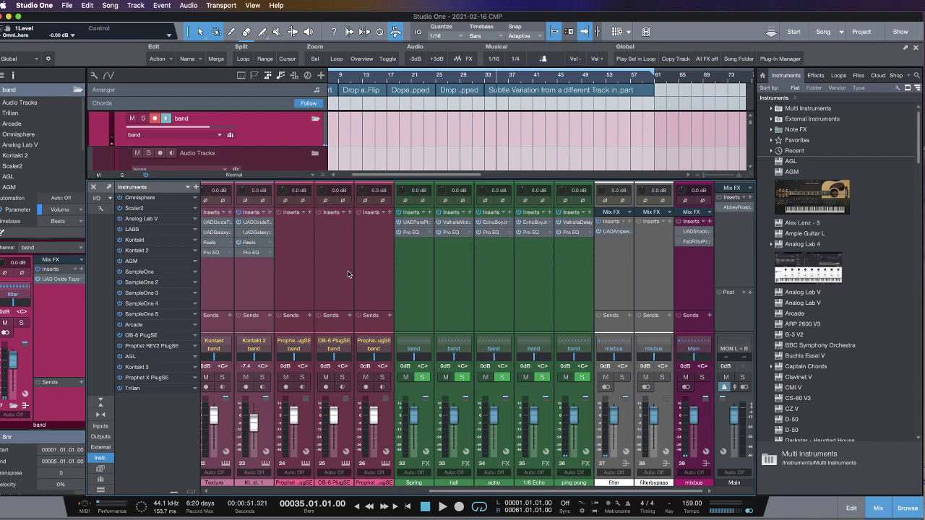
left_click(615, 232)
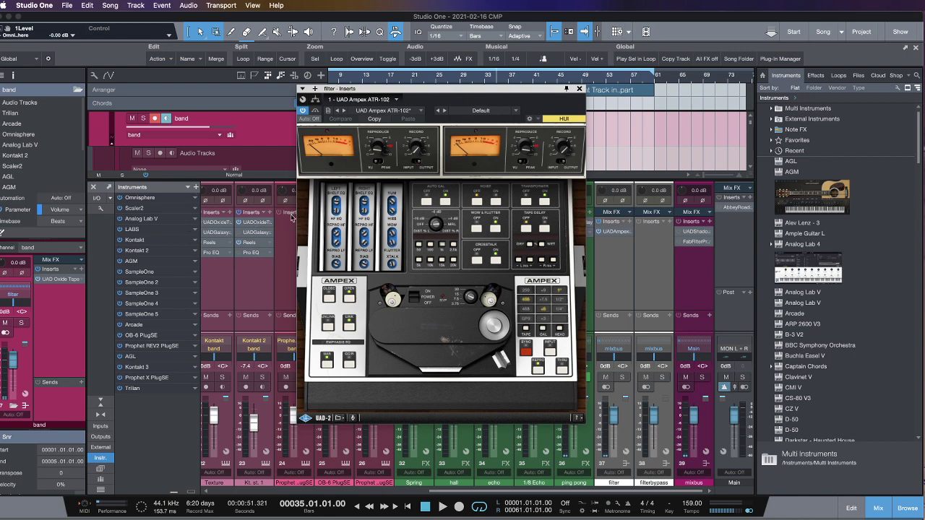
left_click(580, 89)
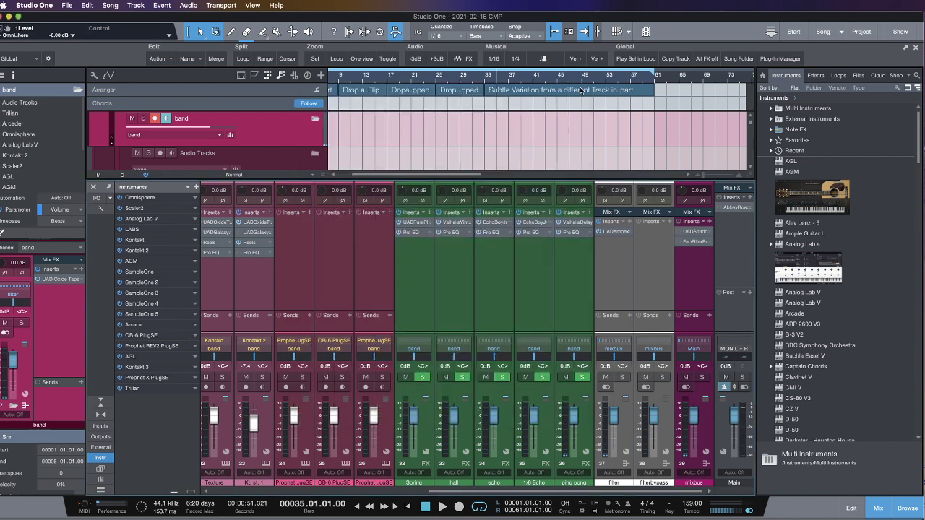
left_click(613, 232)
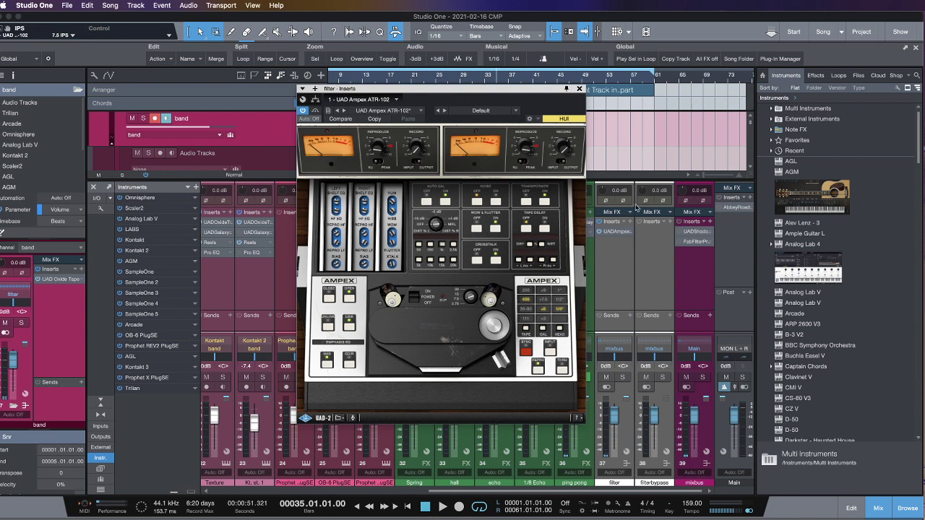
Examine the Abbey Road Vinyl insert on the Main output, including its Noise and Crackle controls, and close it.
left_click(737, 207)
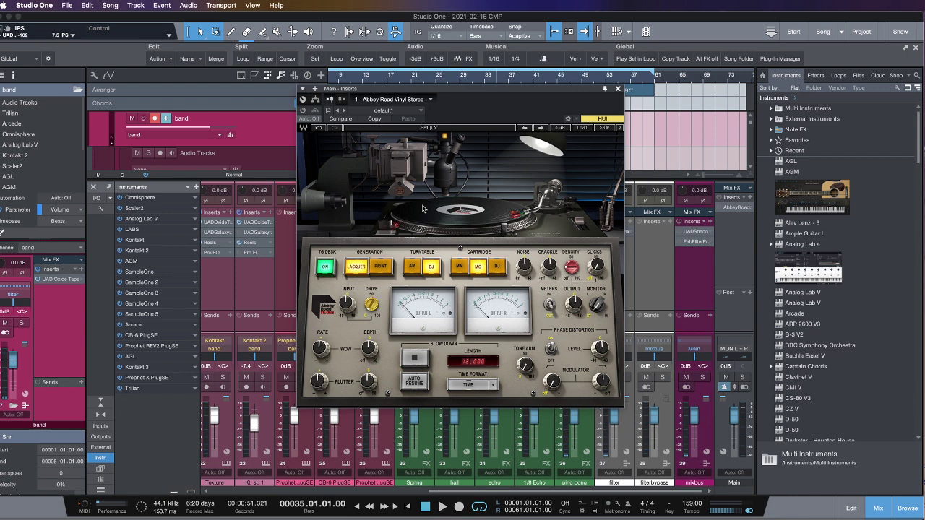
left_click_drag(523, 267, 523, 257)
left_click(549, 266)
left_click(617, 88)
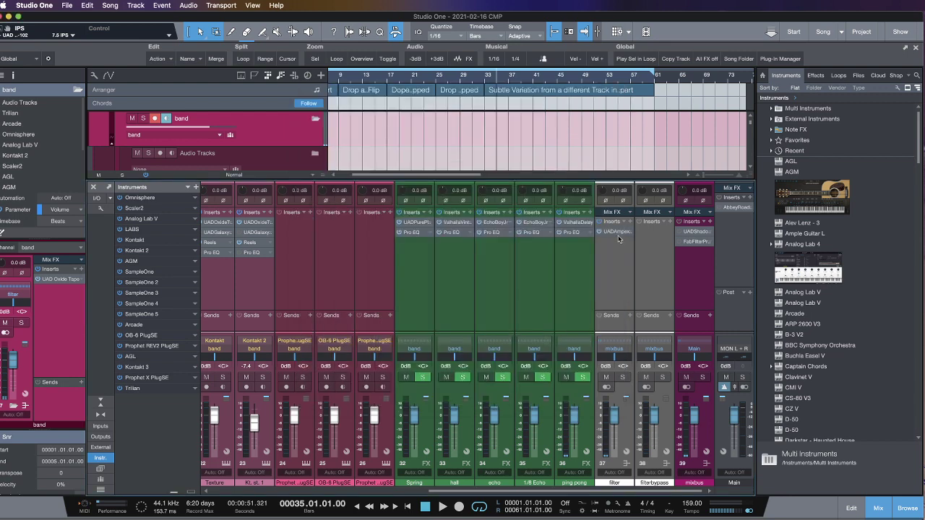
Compare the Ampex ATR-102 insert on the filter bus with the UAD Oxide Tape insert on the Kt. st. 1 channel.
left_click(616, 232)
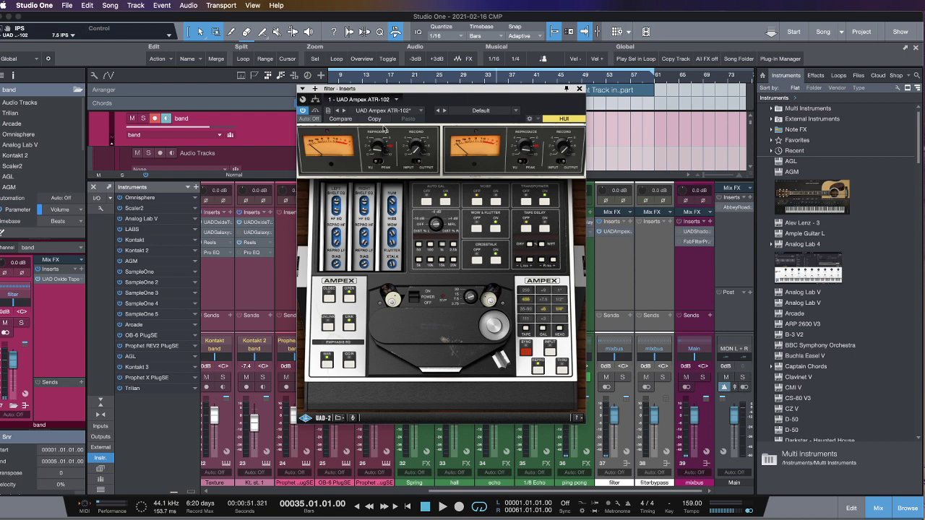
left_click(579, 88)
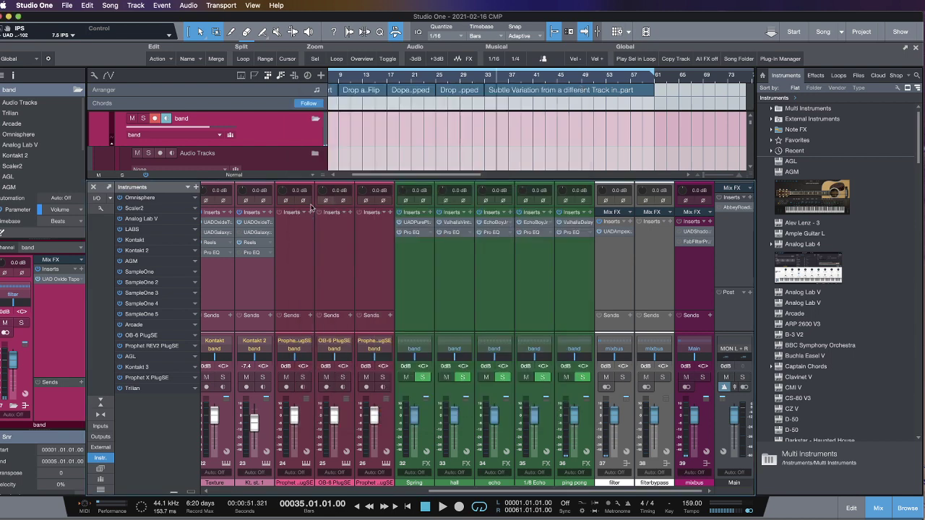
left_click(256, 223)
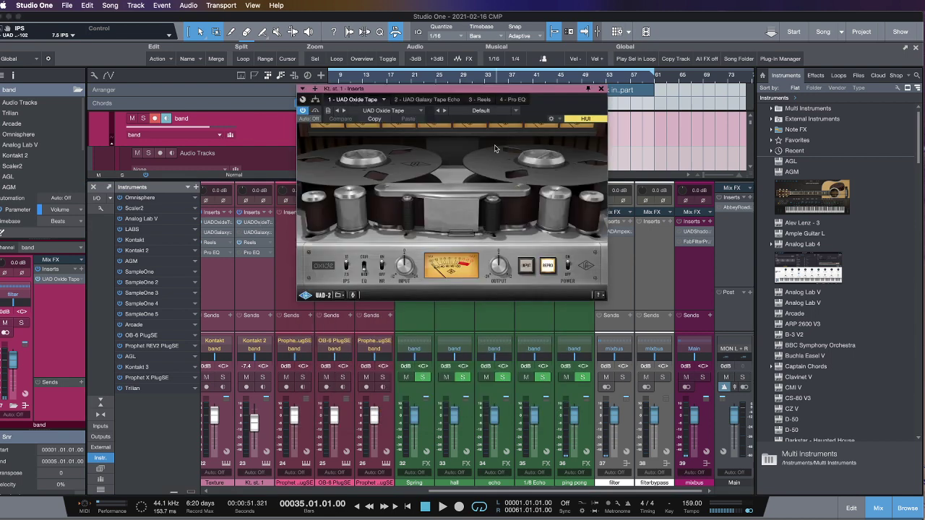
left_click(601, 90)
View the Galaxy Tape Echo insert on the Omnisphere channel again and close it.
scroll(375, 270, "left", 10)
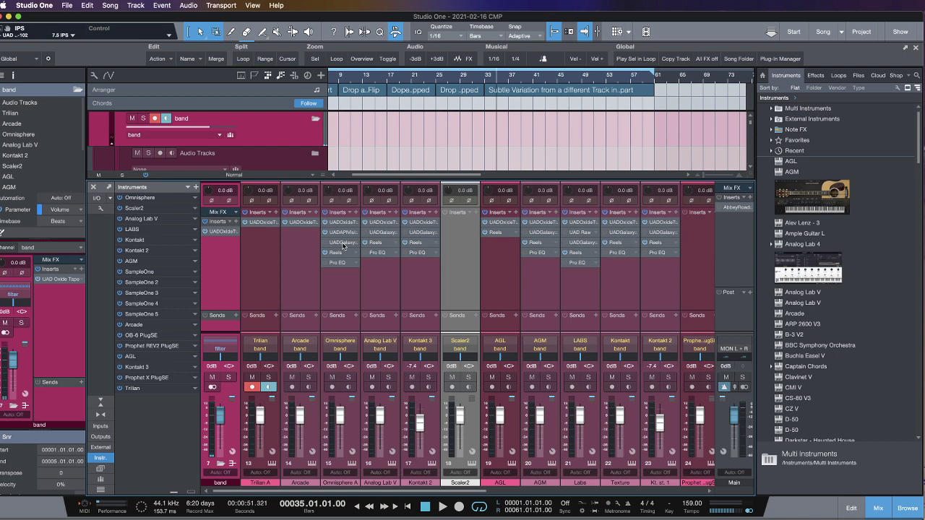
left_click(344, 243)
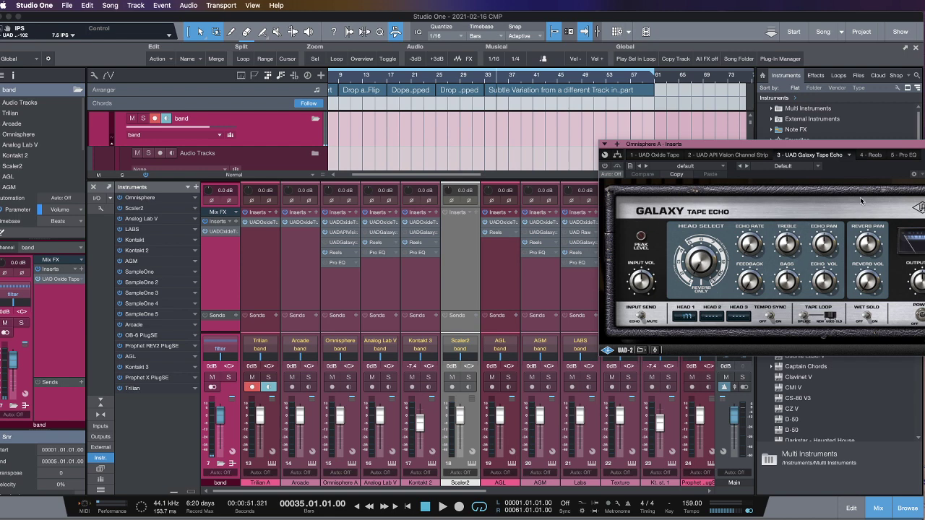
key("super+w")
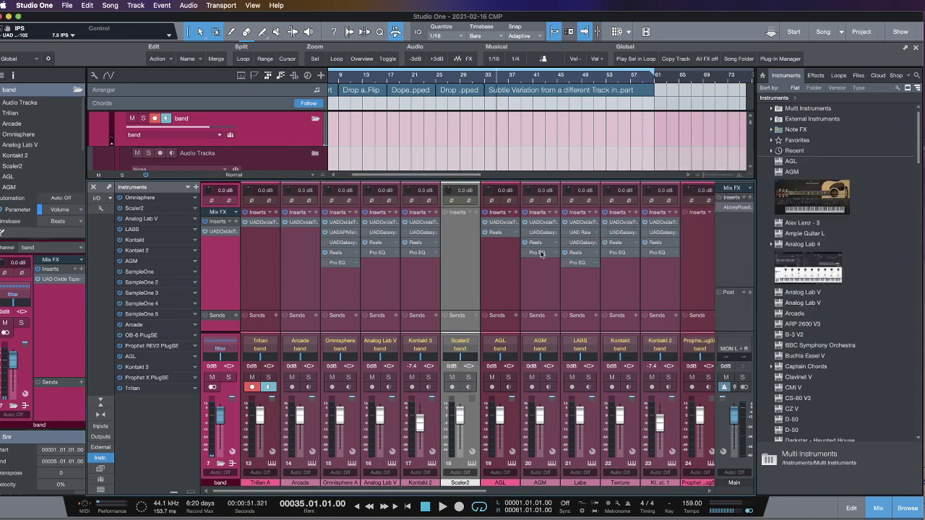
Examine the UAD Raw insert on the Labs channel and the Pro EQ insert on the Texture channel, closing each window.
scroll(538, 255, "right", 3)
scroll(540, 255, "right", 1)
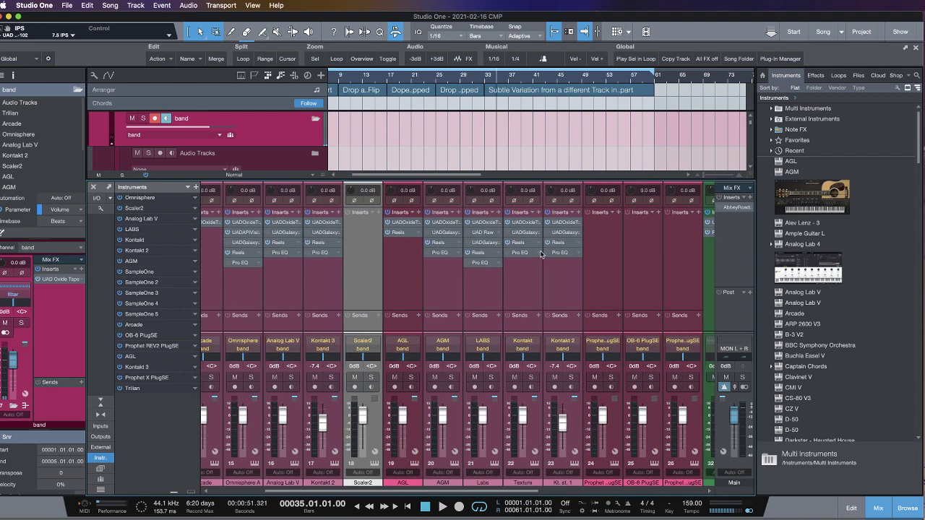
scroll(540, 255, "right", 4)
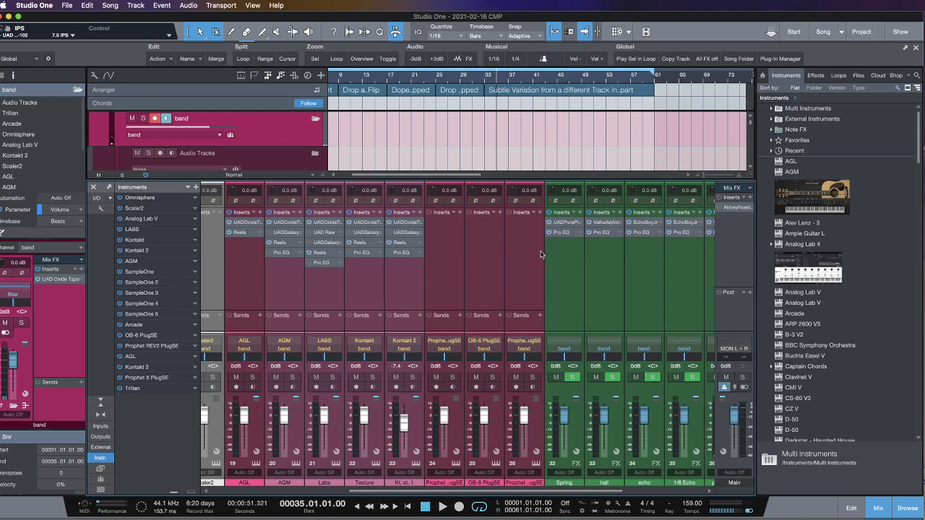
left_click(321, 233)
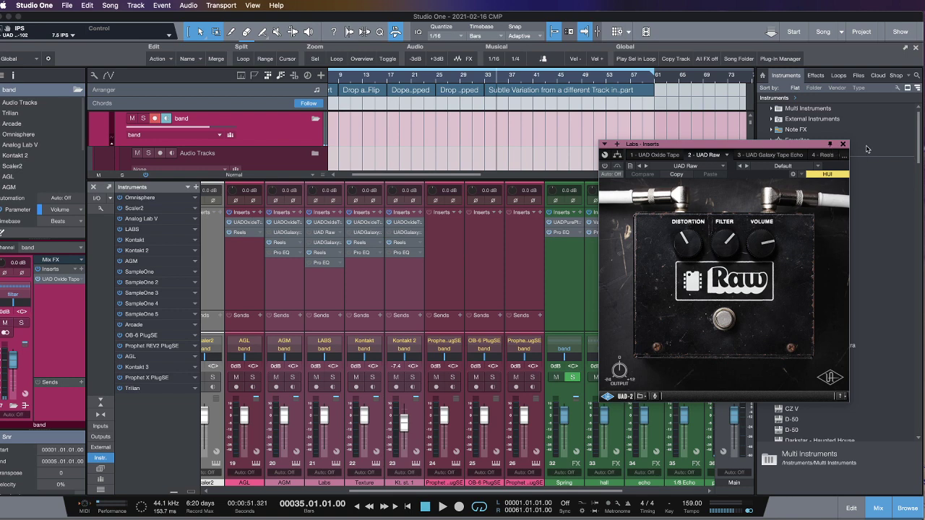
left_click(844, 145)
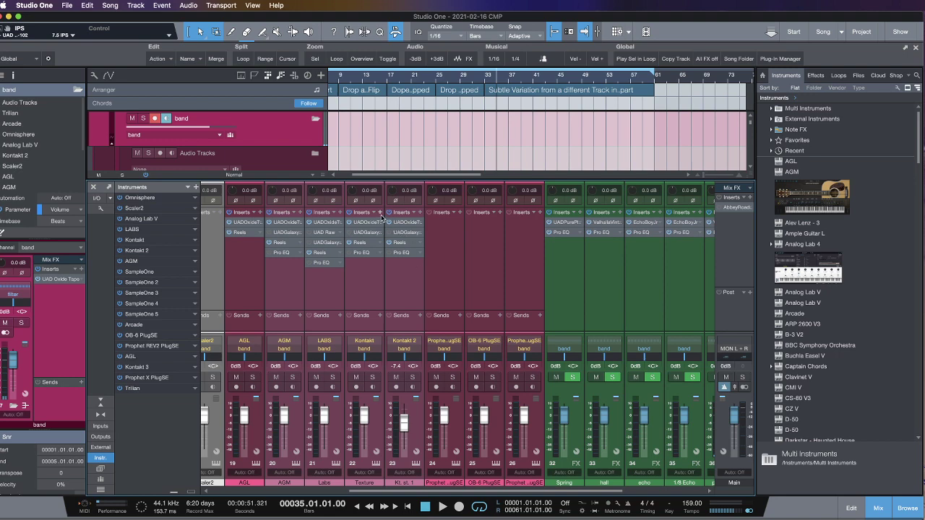
left_click(361, 252)
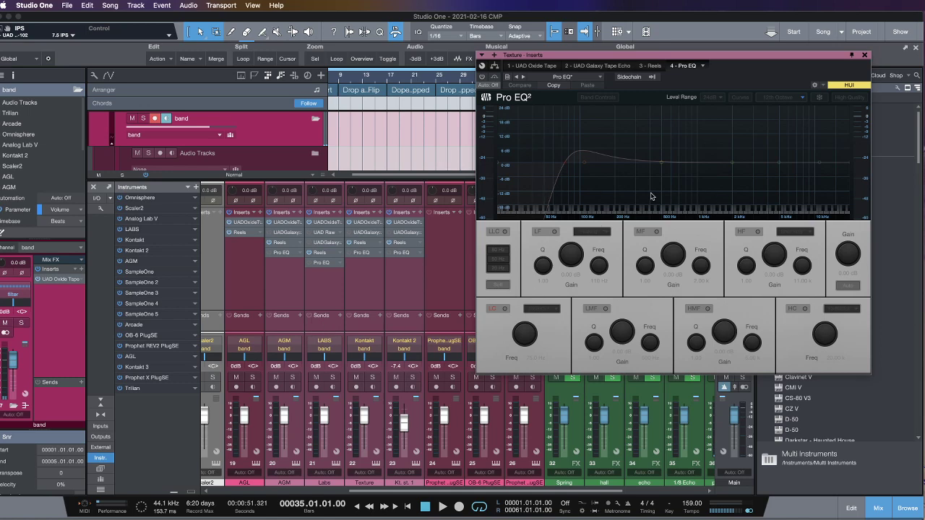
left_click(864, 54)
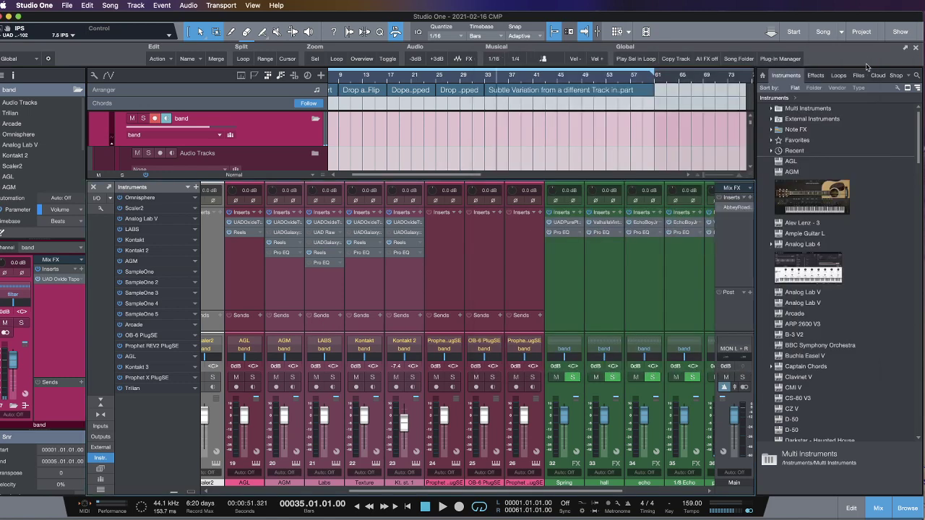
Try the UAD API 560 equalizer as an insert on the Kt. st. 1 channel and remove it again.
left_click(420, 212)
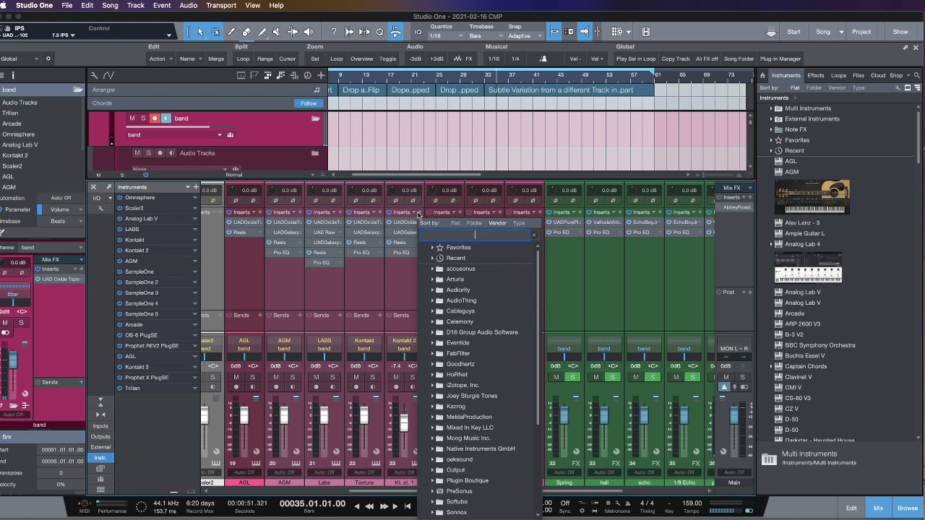
type("api")
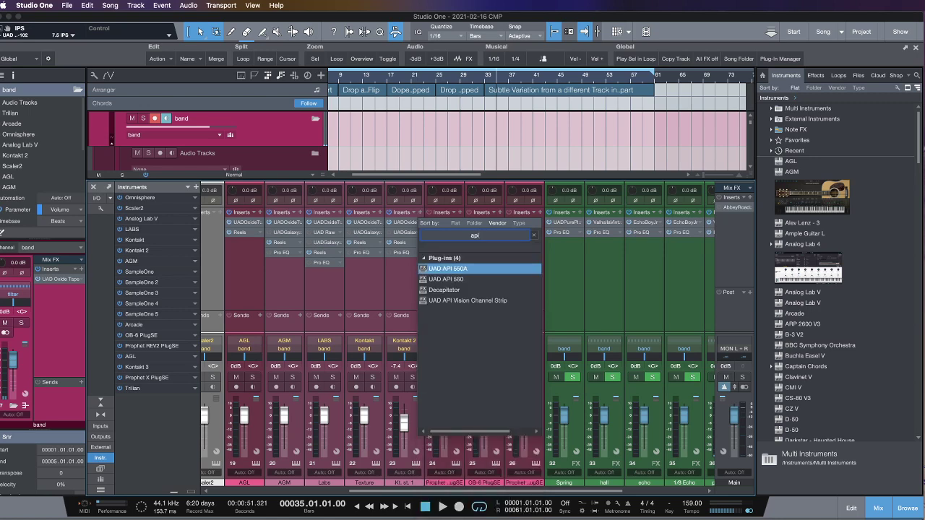
key("Down")
key("Return")
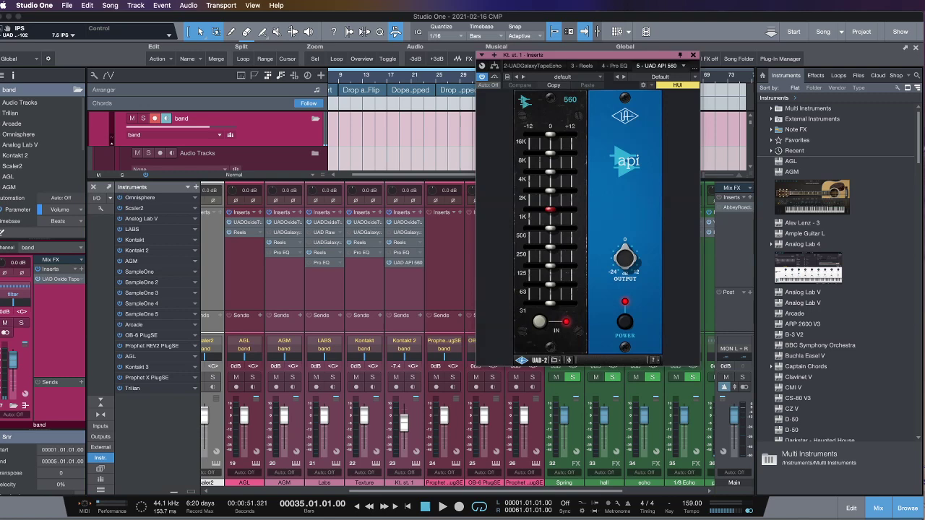
left_click(694, 56)
right_click(406, 273)
left_click(406, 359)
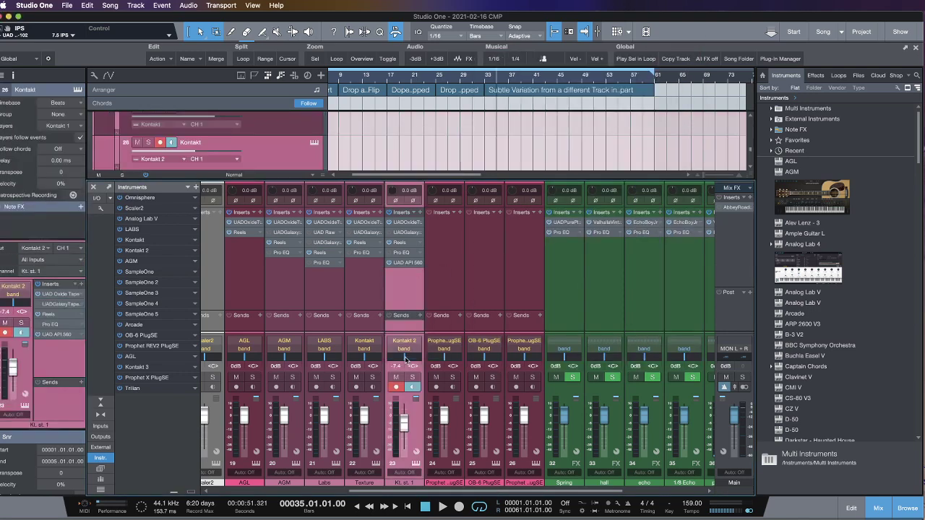
Try the UAD Pultec EQP-1A as an insert on the Kt. st. 1 channel, view its controls, and remove it.
left_click(420, 212)
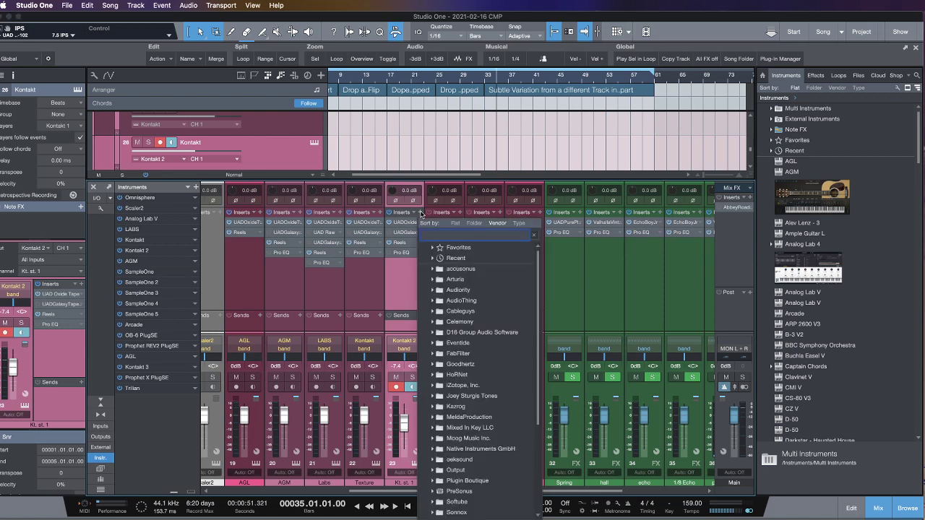
type("pul")
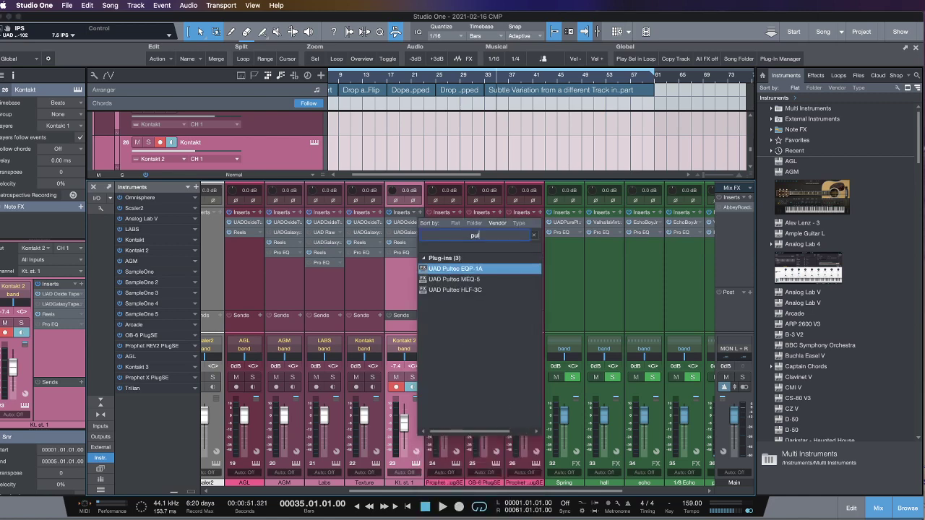
key("Return")
left_click_drag(722, 39, 410, 151)
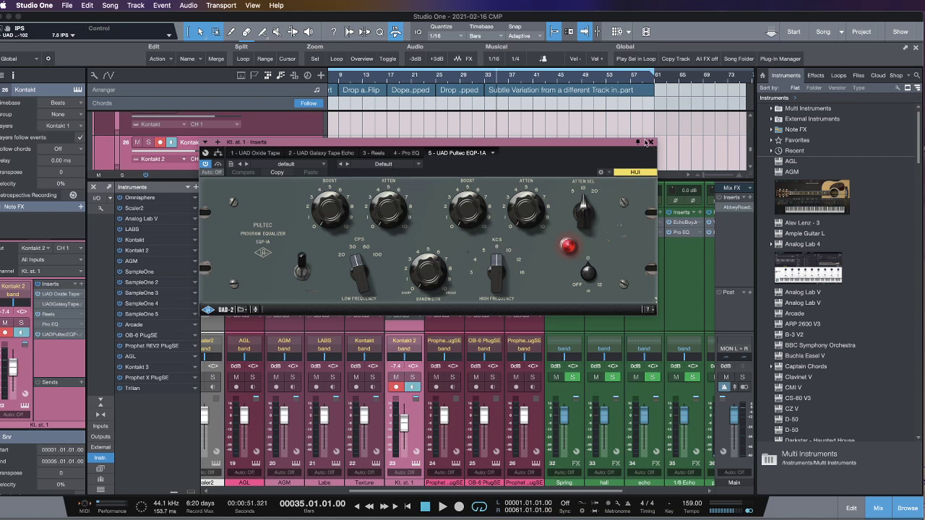
left_click(648, 142)
right_click(402, 263)
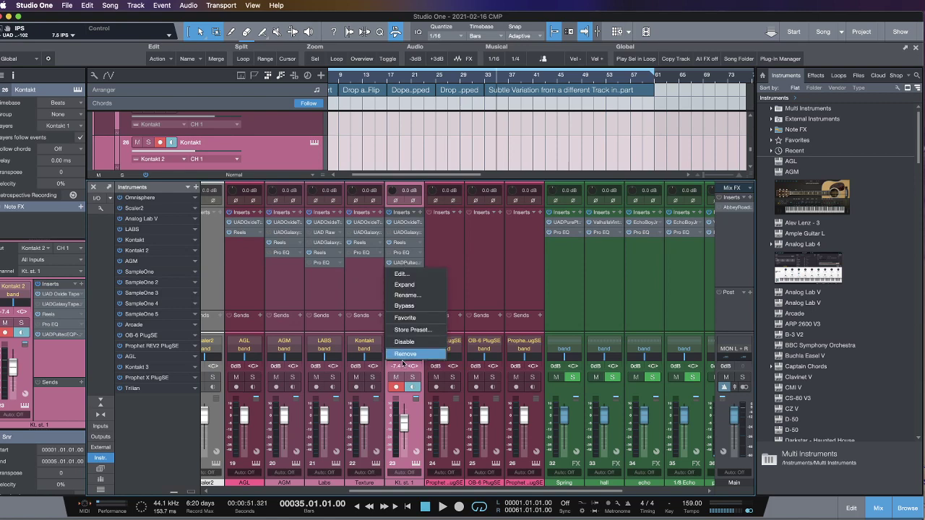
left_click(403, 354)
right_click(399, 265)
left_click(405, 352)
In the Kt. st. 1 Pro EQ, cut 9.52 dB at 500 Hz and 14.88 dB at 801 Hz, boost a 1.37 kHz shelf 12.69 dB, and bypass it.
left_click(405, 253)
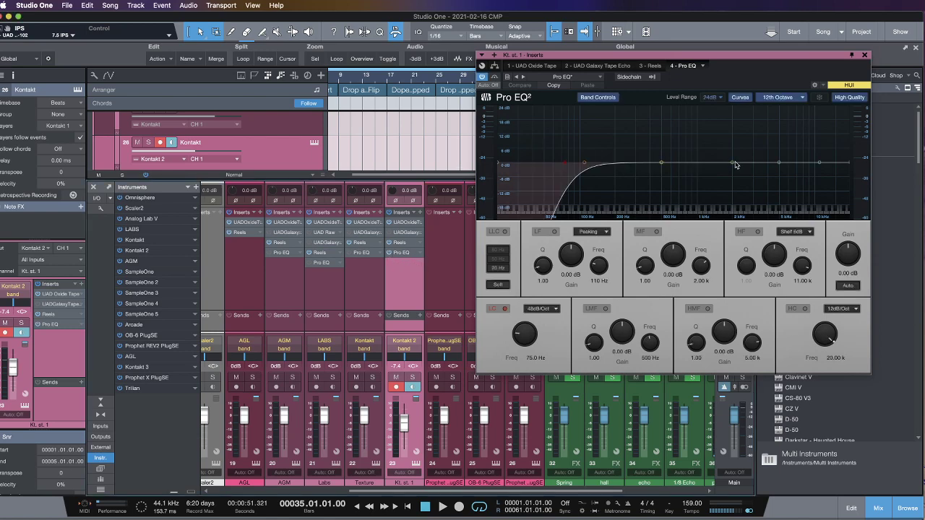
left_click_drag(731, 163, 725, 202)
left_click_drag(643, 272, 646, 249)
left_click_drag(732, 177, 661, 184)
left_click(778, 163)
left_click_drag(779, 163, 685, 198)
left_click_drag(821, 165, 713, 132)
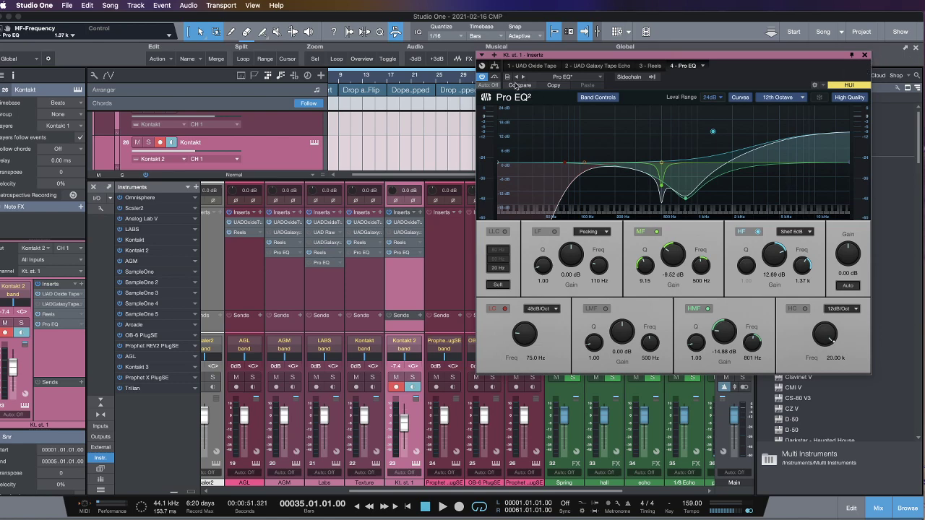
left_click(481, 77)
left_click(864, 55)
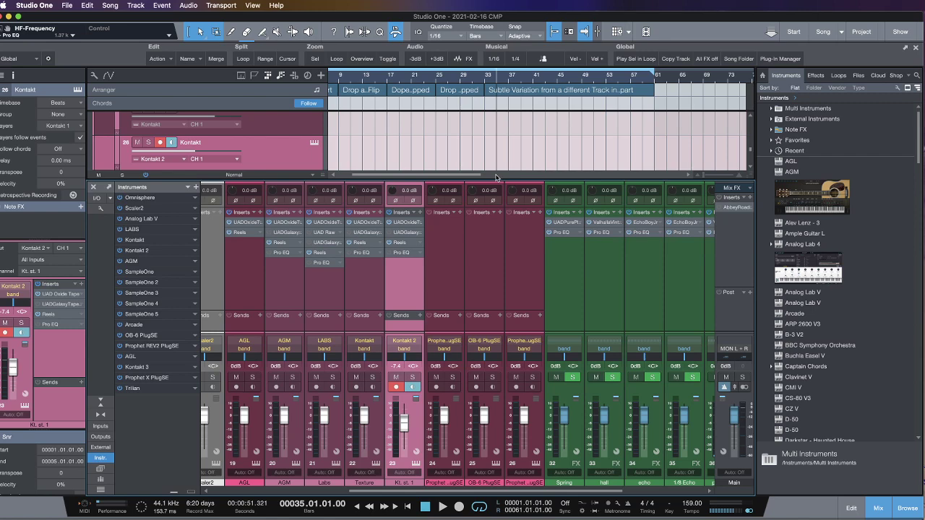
Create an empty instrument part on the Kontakt track and open it in the note editor.
scroll(427, 155, "down", 3)
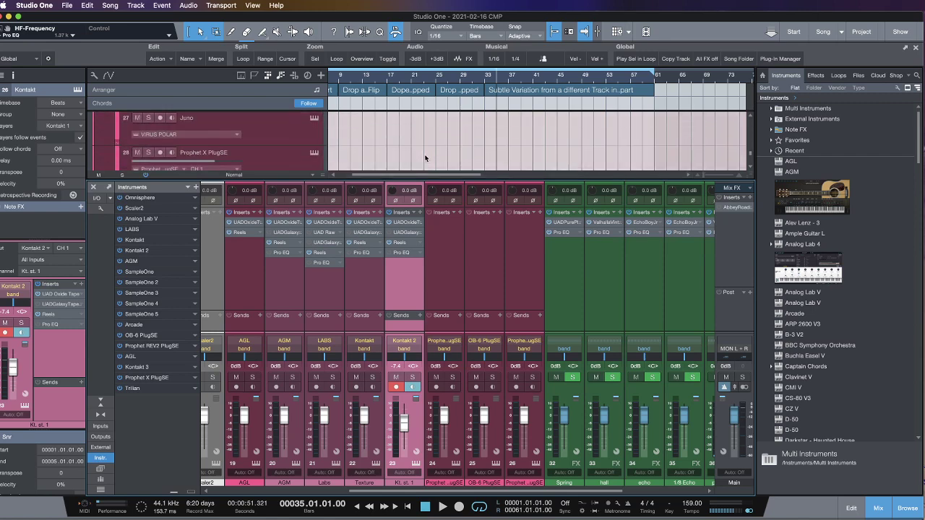
scroll(391, 144, "up", 2)
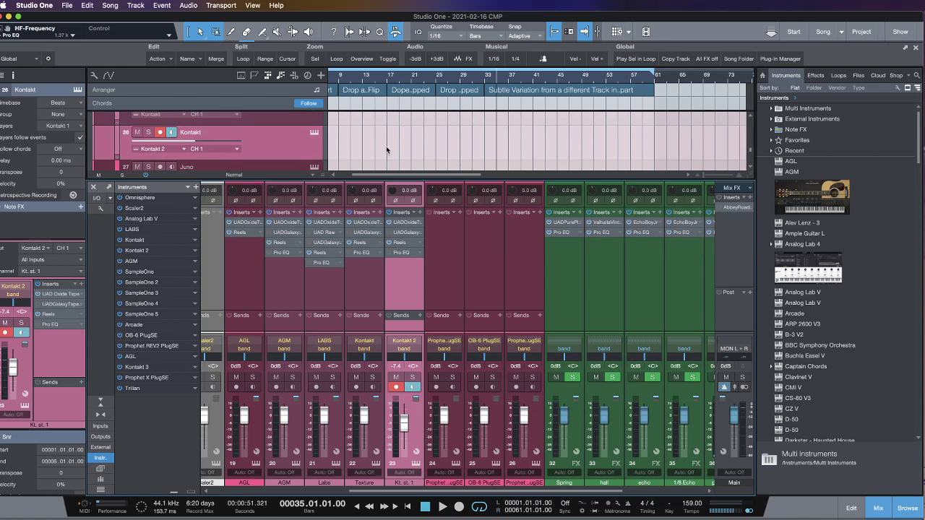
double_click(340, 153)
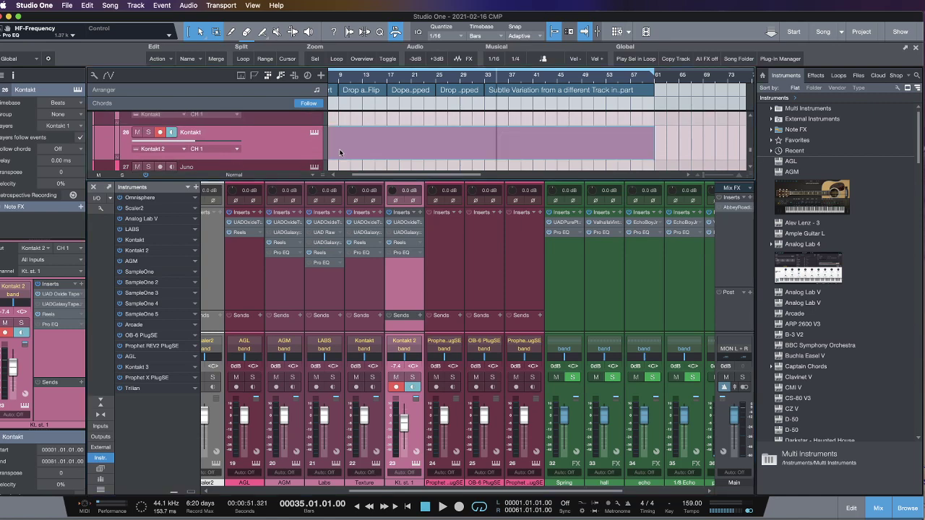
double_click(339, 152)
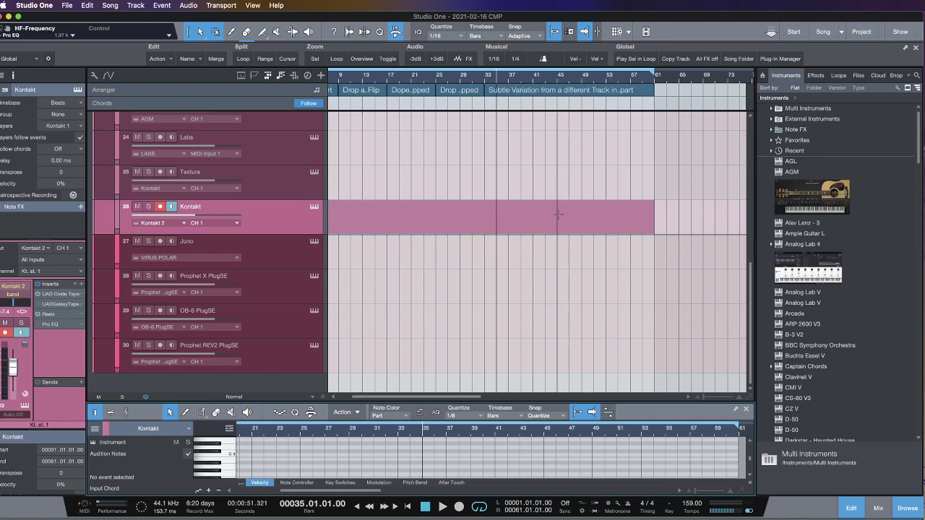
Shorten the Kontakt part so it ends at bar 9, and enlarge the note editor.
scroll(599, 219, "left", 2)
left_click_drag(691, 222, 376, 222)
left_click(354, 225)
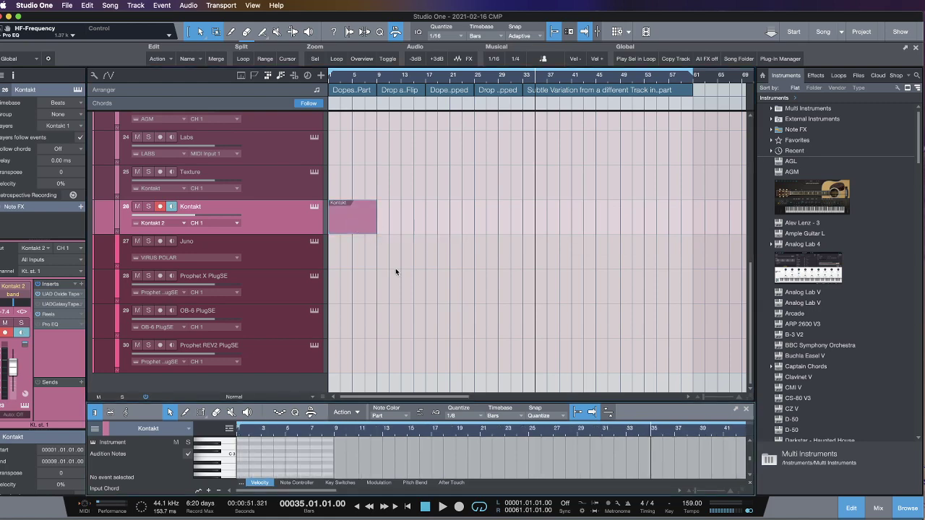
left_click_drag(416, 400, 416, 219)
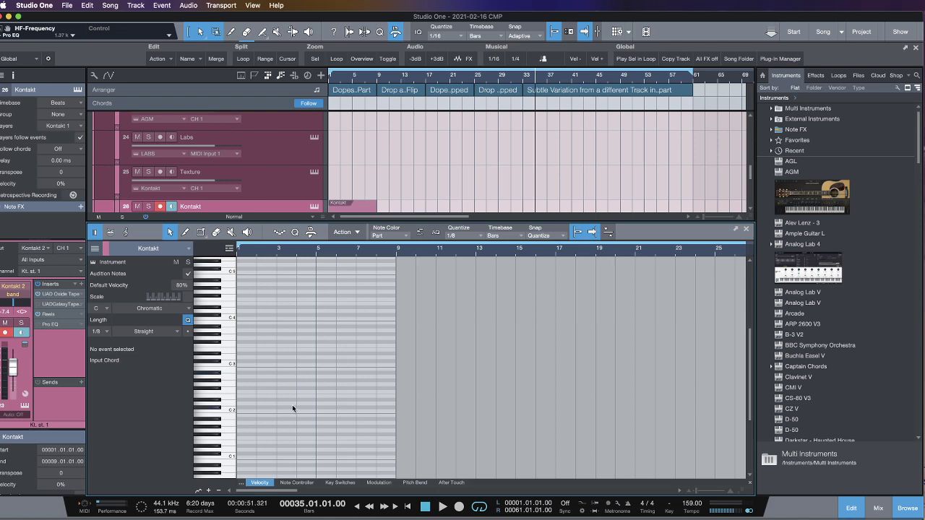
With quantize at 1/1, enter one-bar bass notes C3, D3, B2 and F3 in bars 1 to 4 of the Kontakt part.
key("space")
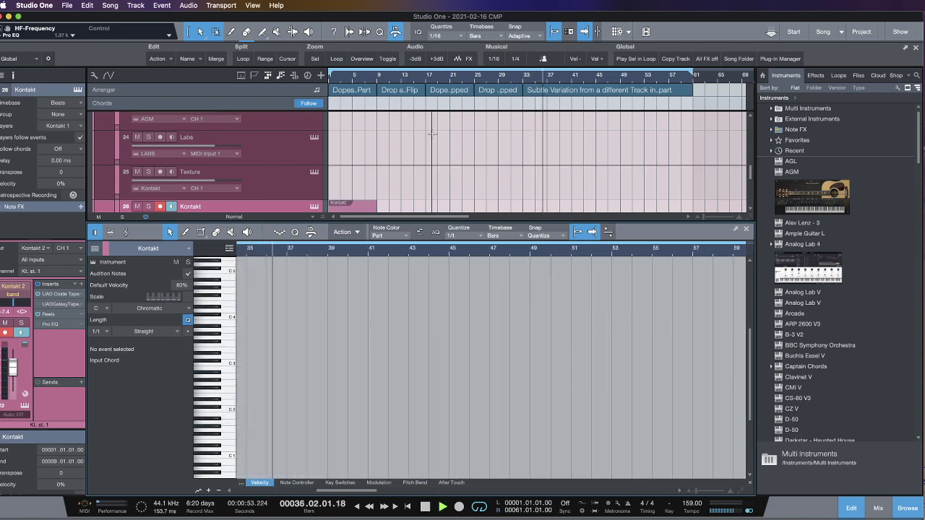
scroll(359, 207, "down", 2)
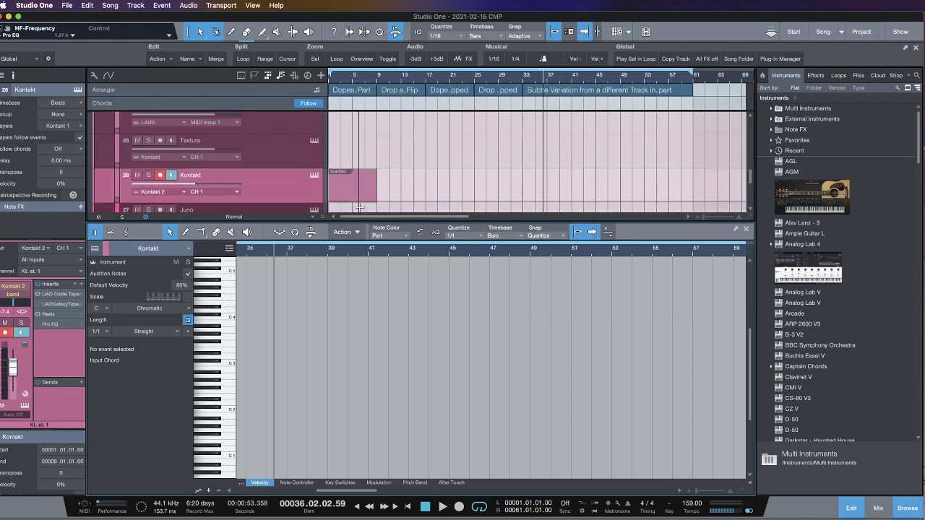
left_click(349, 176)
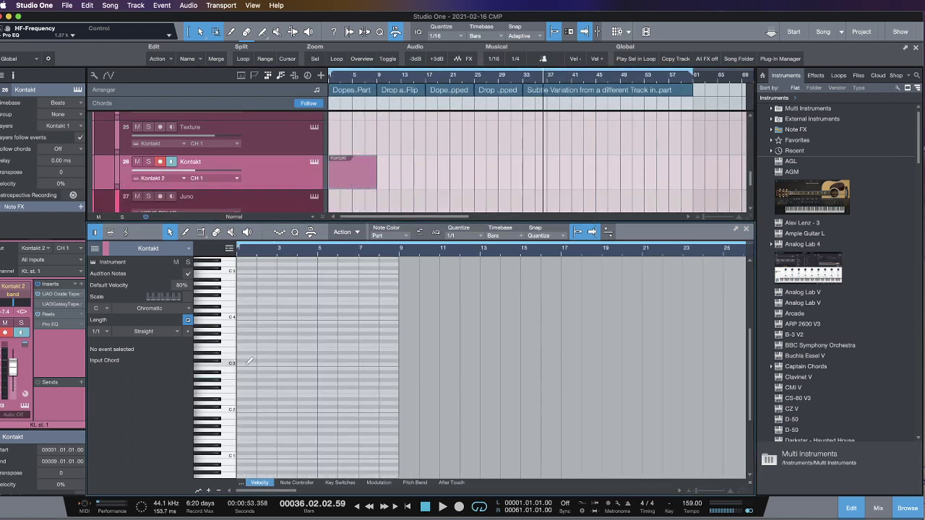
double_click(247, 364)
double_click(269, 357)
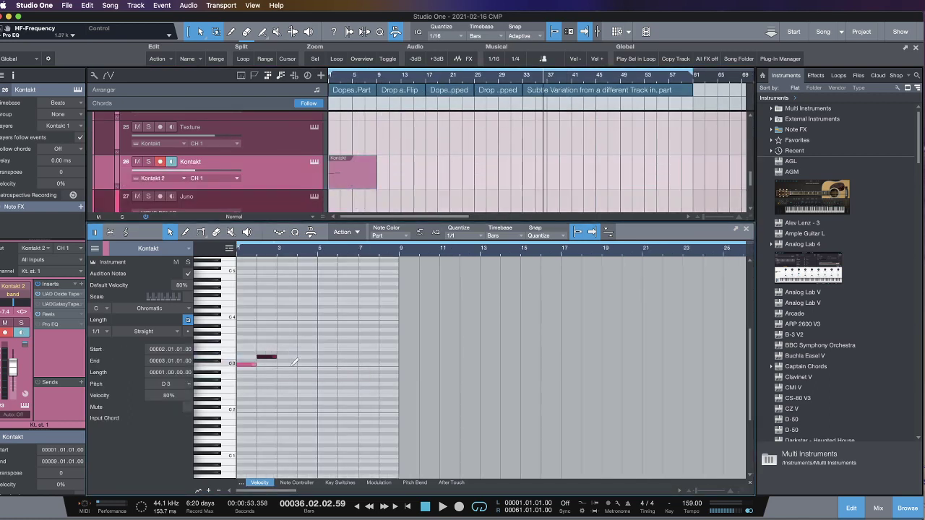
double_click(287, 369)
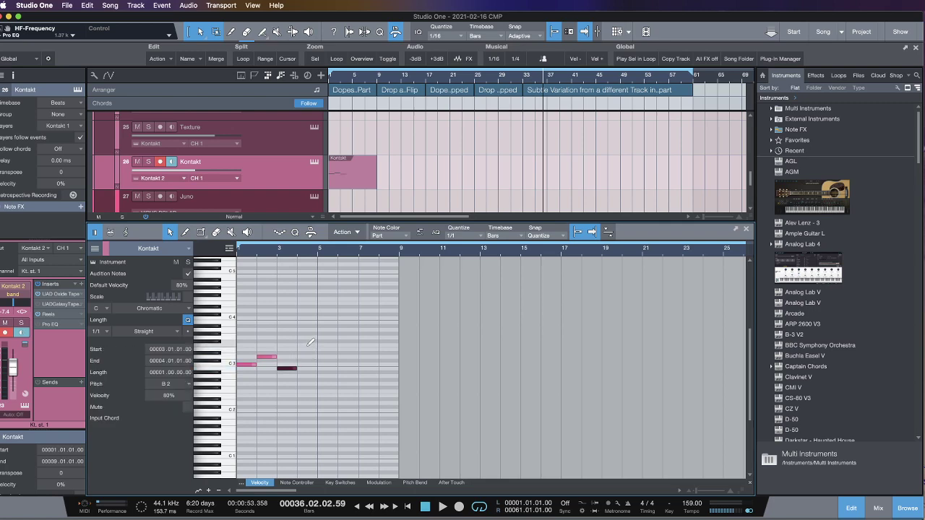
double_click(306, 345)
Stack one-bar C4, D#4 and G4 notes in bar 1 and duplicate the chord through bar 4.
double_click(247, 318)
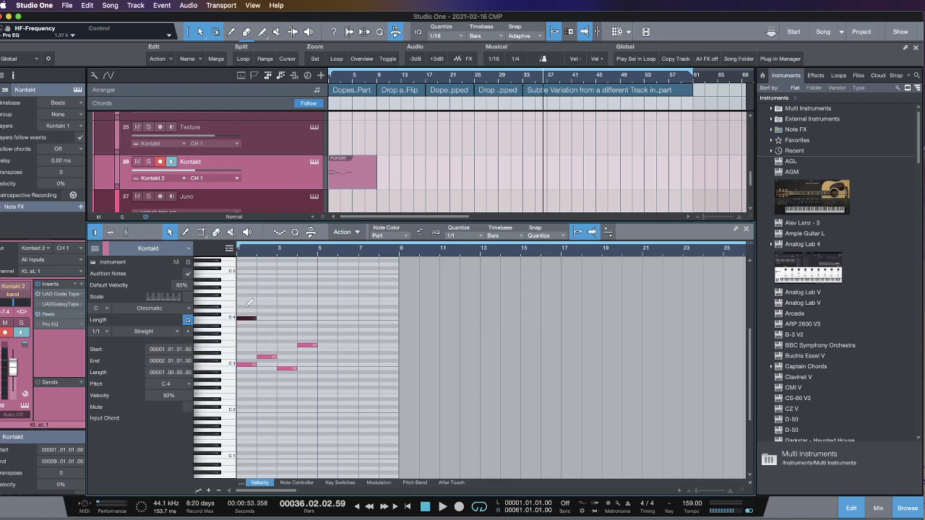
double_click(247, 306)
double_click(247, 296)
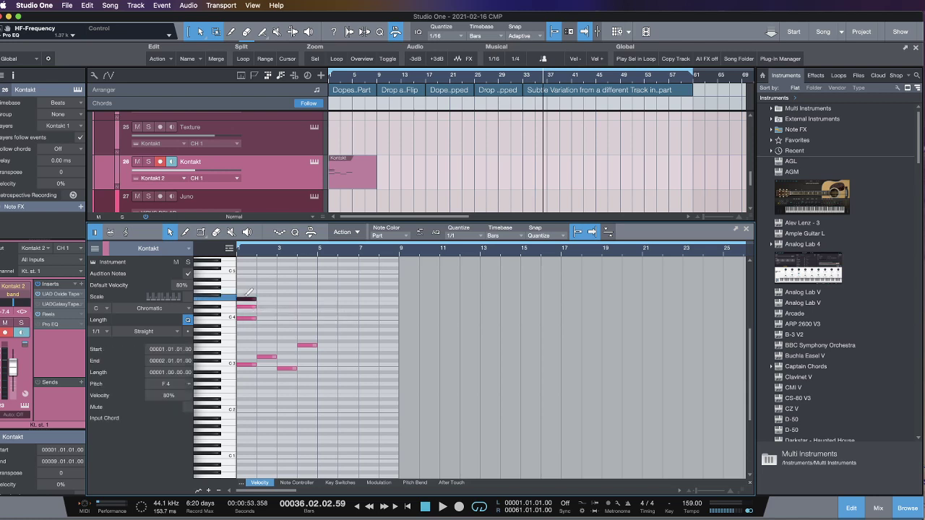
left_click_drag(247, 296, 246, 292)
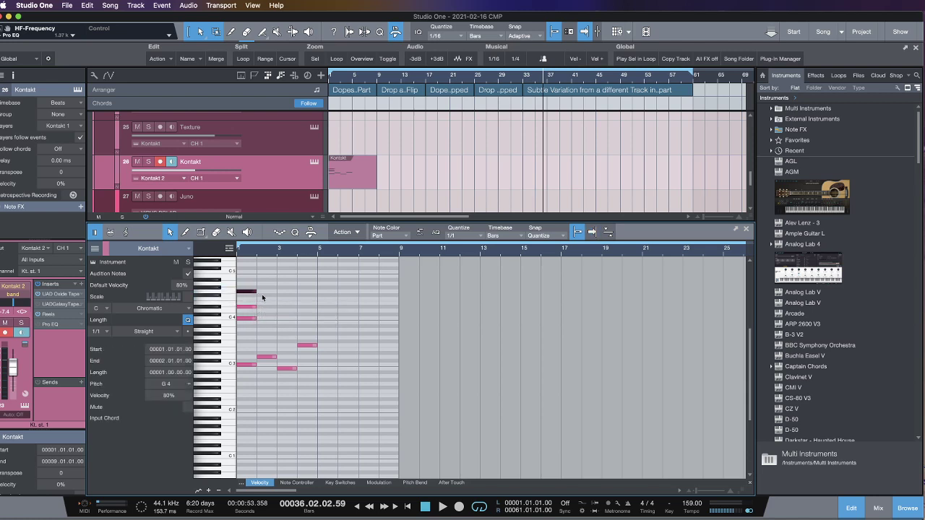
left_click_drag(278, 322, 232, 286)
key("d")
key("d")
key("d")
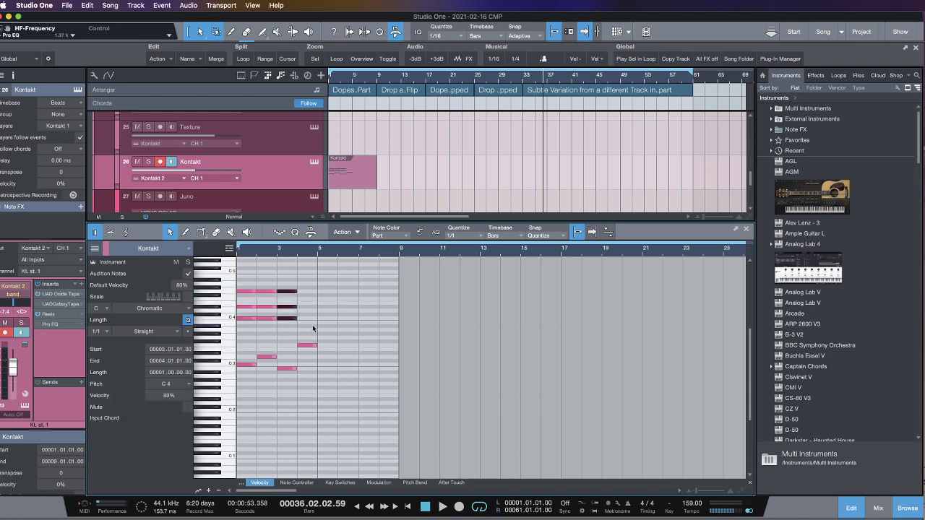
Revise the chord voicings with E4 in bar 1, B3 in bar 2, G#4 in bar 3, and D4 and A#3 in bar 4.
left_click(258, 334)
double_click(254, 304)
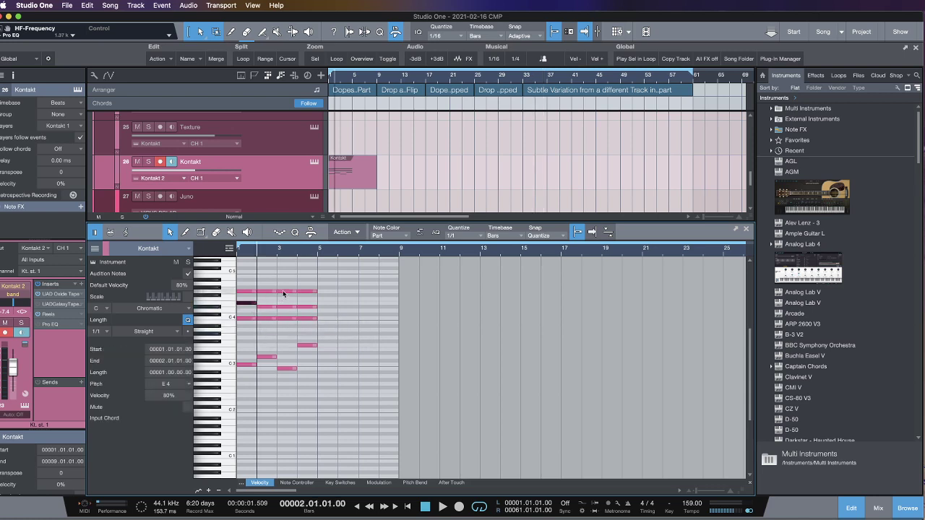
left_click_drag(286, 292, 287, 287)
mouse_move(303, 318)
left_mouse_down()
mouse_move(305, 326)
mouse_move(307, 311)
mouse_move(288, 319)
left_mouse_up()
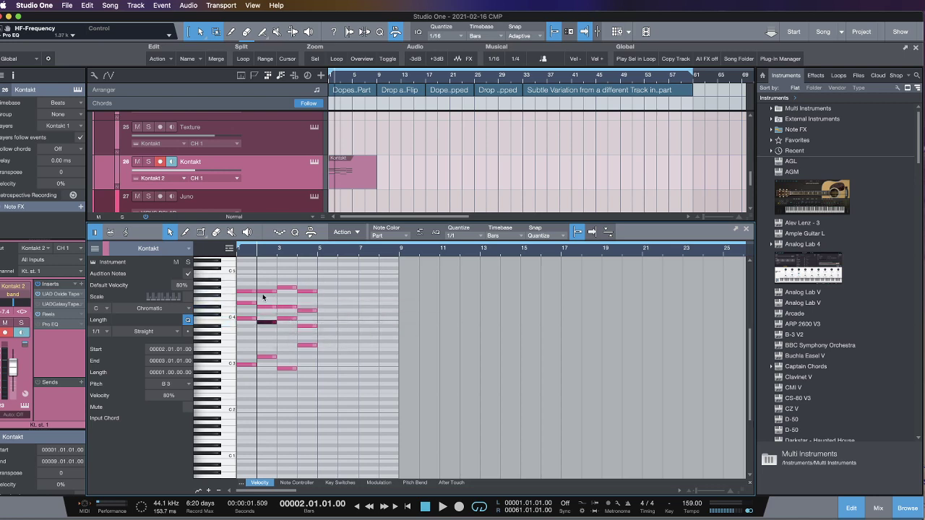
Set quantize to 1/4, enter the quarter-note motif A5, B5, A#5, C#6 in bar 1, and duplicate it through bar 4.
scroll(324, 320, "up", 1)
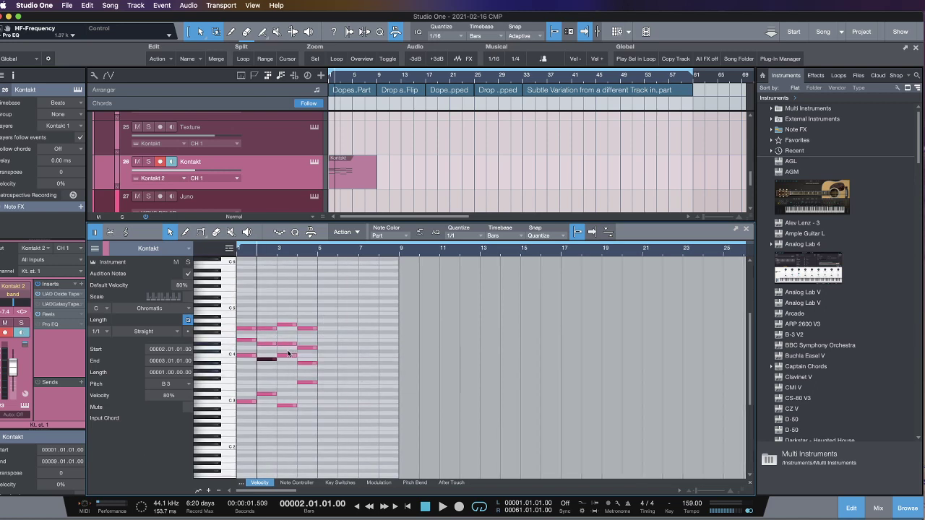
left_click(473, 243)
left_click(473, 242)
left_click_drag(258, 255, 277, 267)
scroll(245, 279, "up", 2)
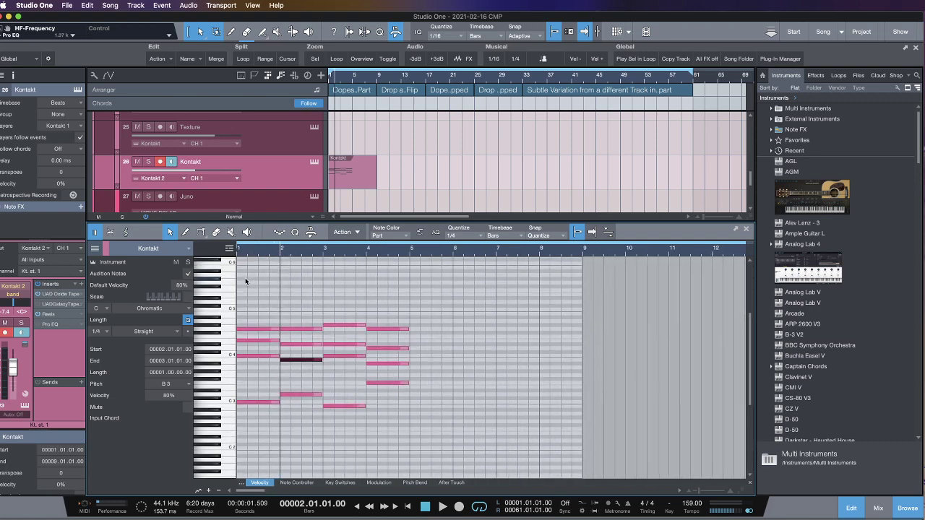
double_click(241, 295)
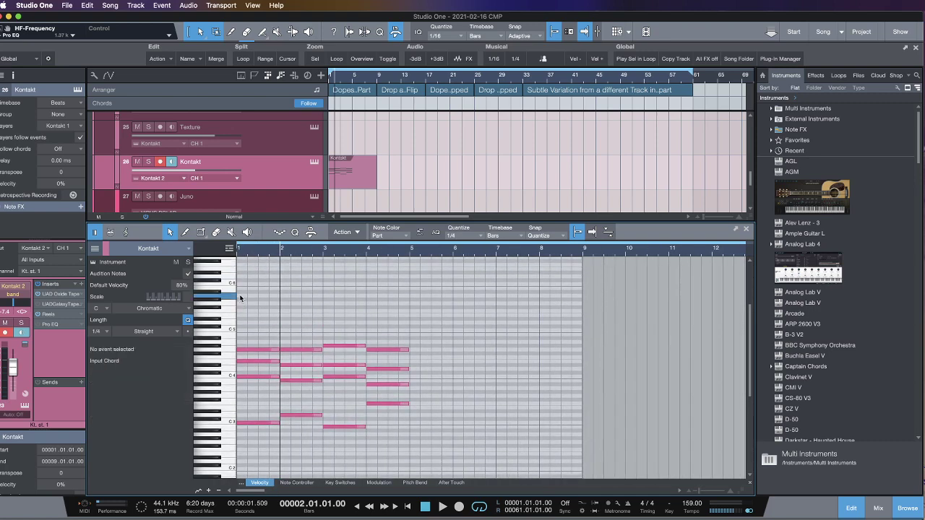
double_click(275, 282)
key("d")
key("d")
key("d")
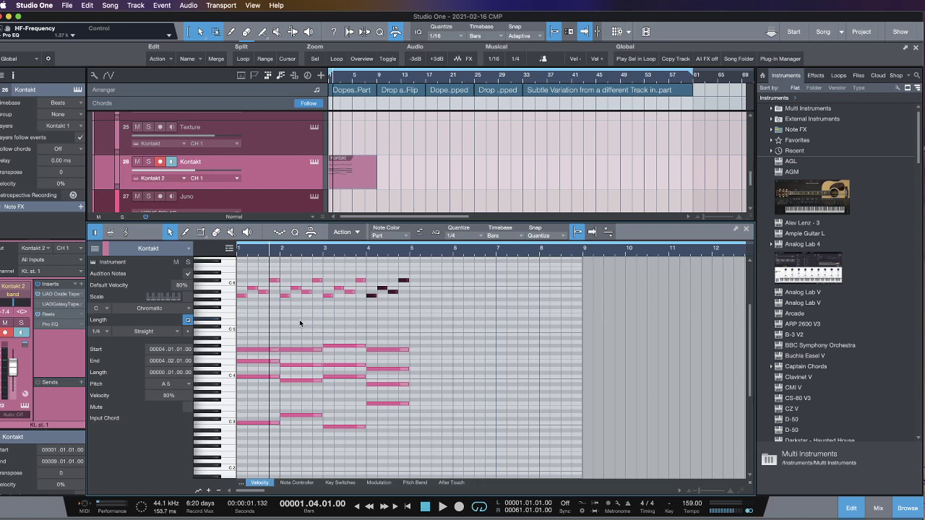
Enter a line of one-bar notes above the motif: C#7, C7, B6 and C#7 in bars 1 to 4.
scroll(277, 302, "up", 3)
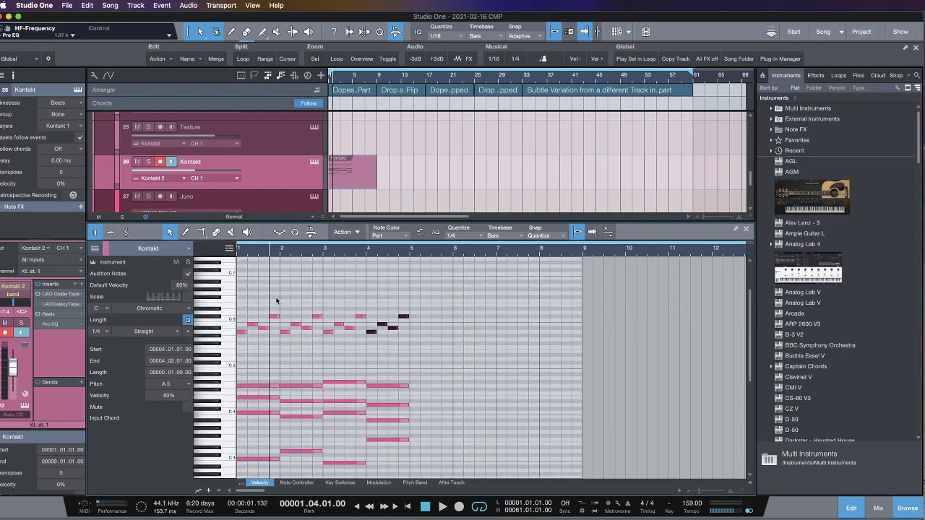
double_click(242, 275)
left_click_drag(245, 273, 276, 275)
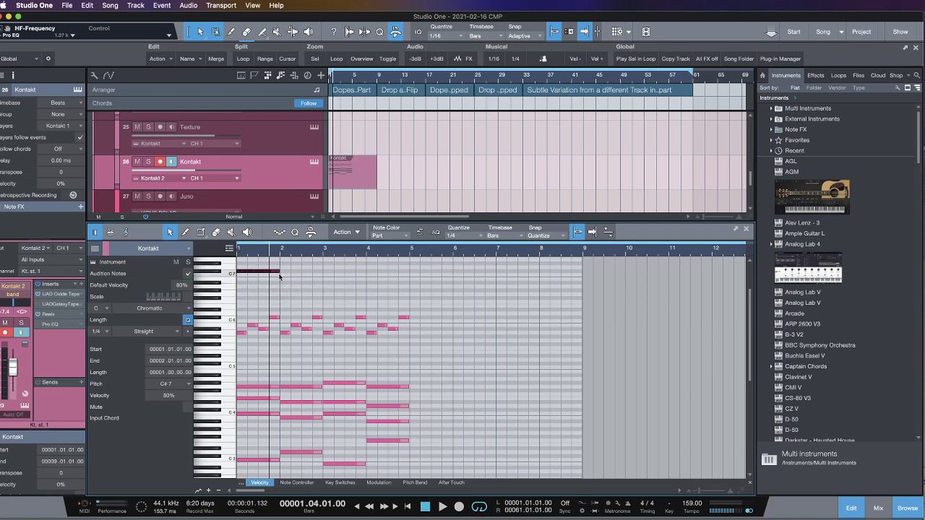
double_click(280, 275)
key("d")
key("Down")
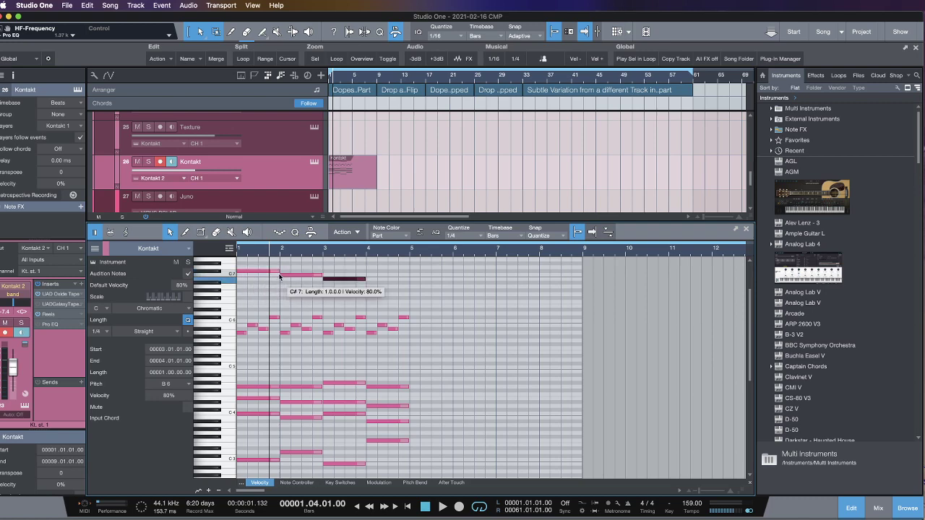
key("d")
key("Up")
key("Up")
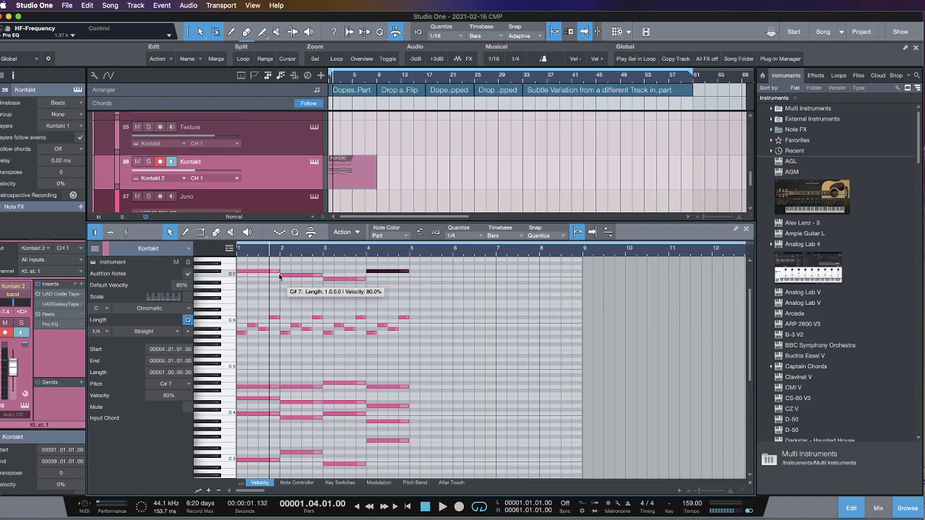
Transpose the four one-bar upper notes down an octave so they start on C#6.
left_click_drag(423, 286, 221, 264)
key("shift+Down")
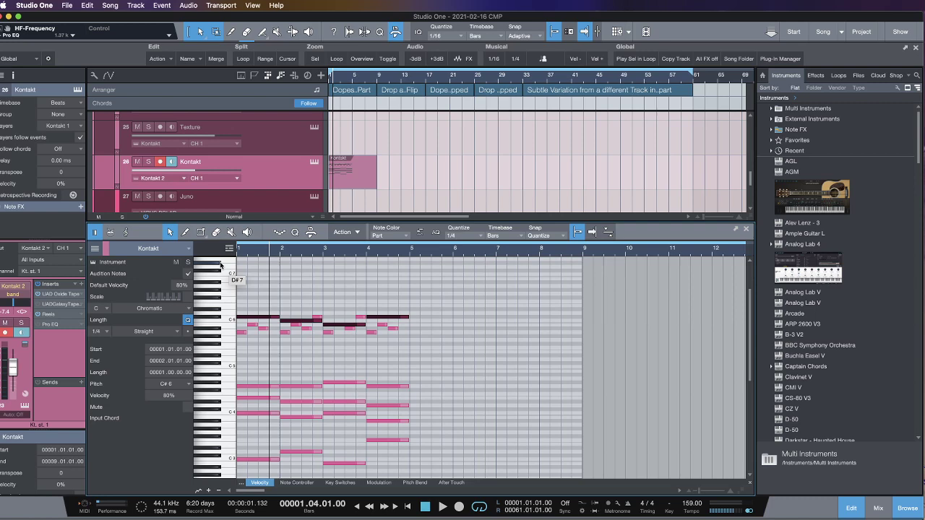
left_click(305, 333)
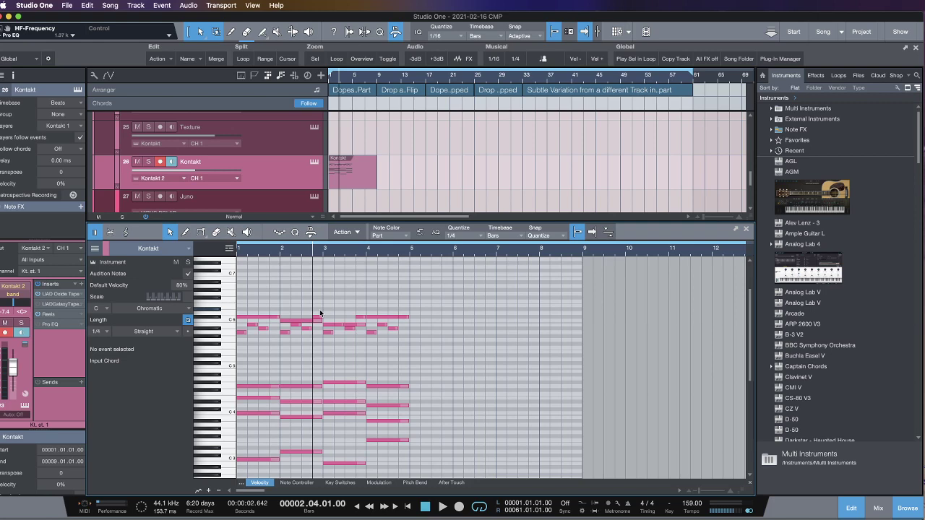
Move the one-bar upper notes to A#6 in bar 1, G#6 in bar 2, A#6 in bar 3 and G#6 in bar 4.
left_click_drag(258, 318, 261, 290)
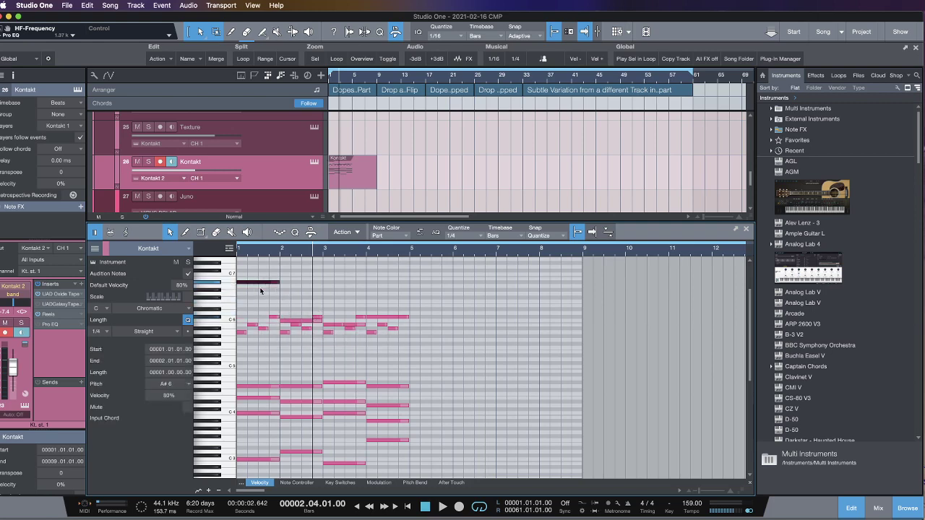
left_click_drag(289, 321, 297, 287)
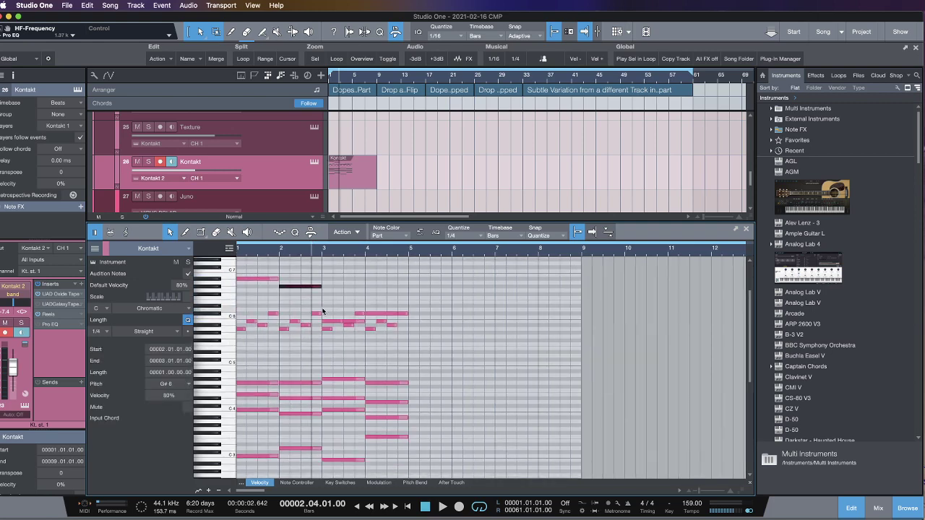
left_click_drag(326, 322, 329, 281)
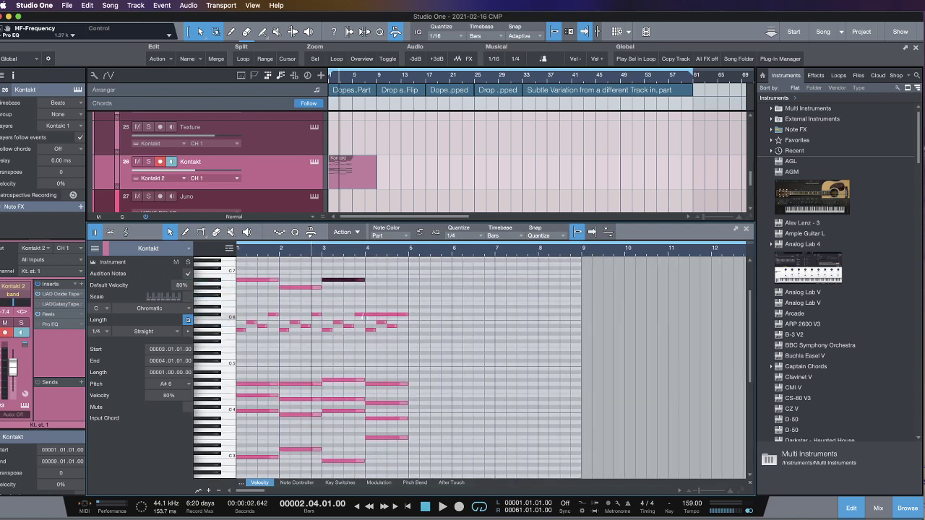
left_click_drag(380, 316, 369, 294)
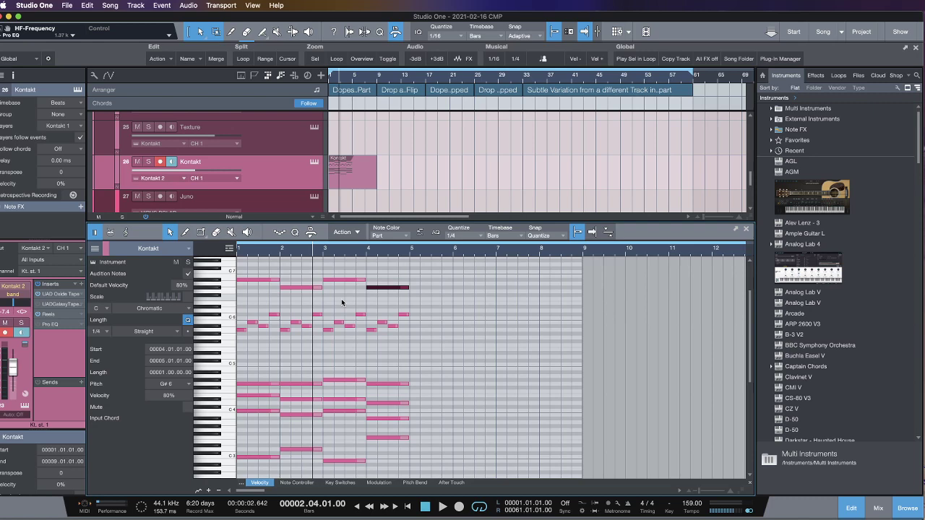
Delete the four one-bar notes above the quarter-note motif.
left_click_drag(429, 299, 176, 278)
key("Delete")
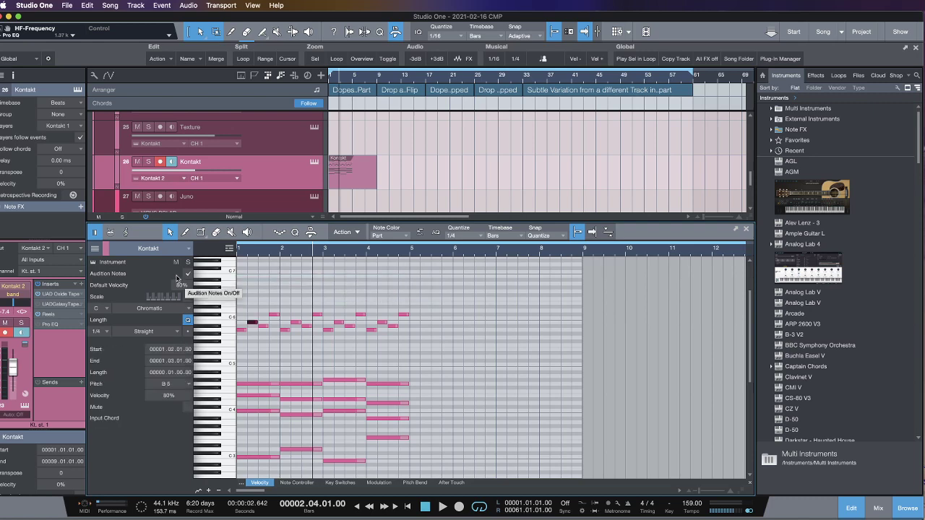
key("Right")
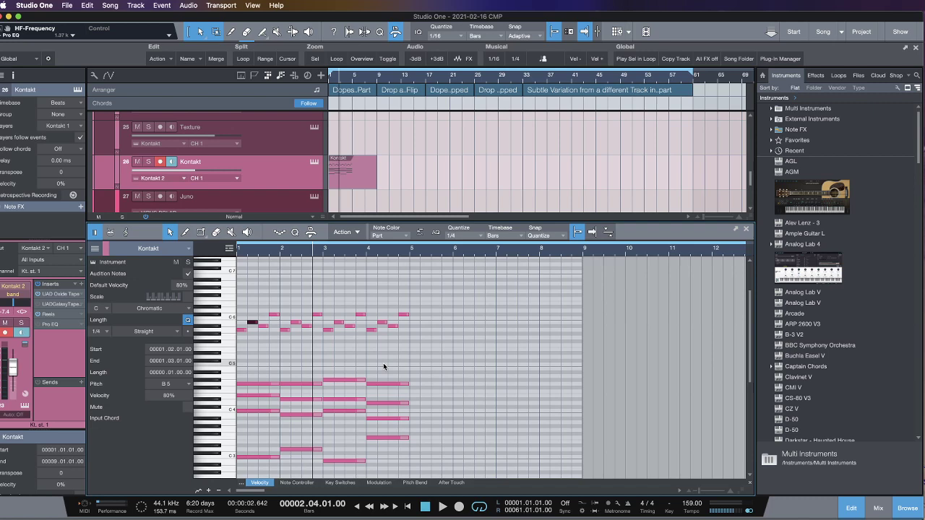
Highlight the sustained chords and the quarter-note motif in turn to compare the layers of the part.
left_click_drag(246, 365, 429, 456)
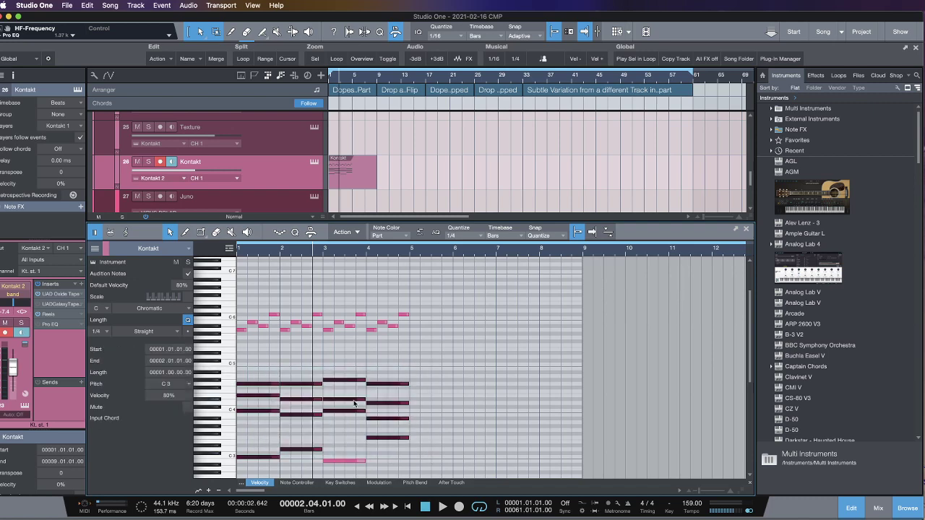
left_click_drag(429, 345, 242, 289)
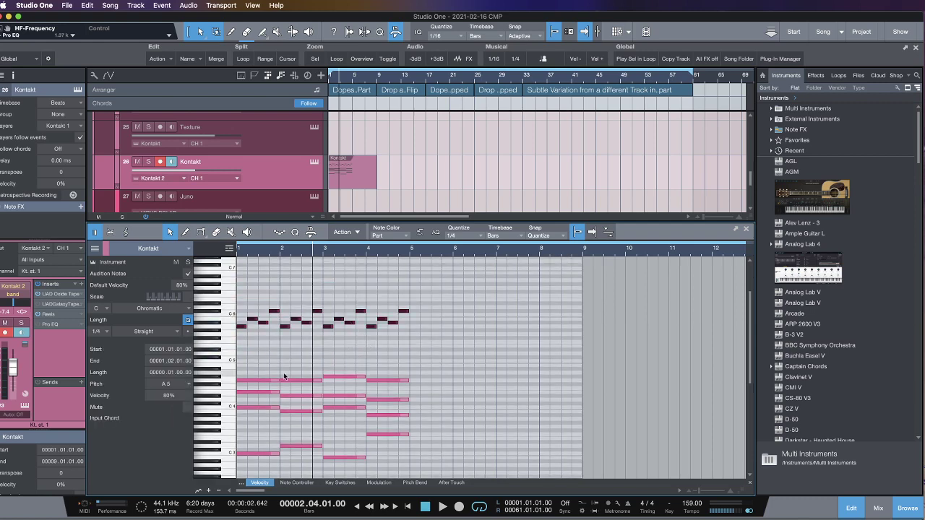
left_click_drag(258, 363, 394, 460)
left_click_drag(453, 344, 220, 284)
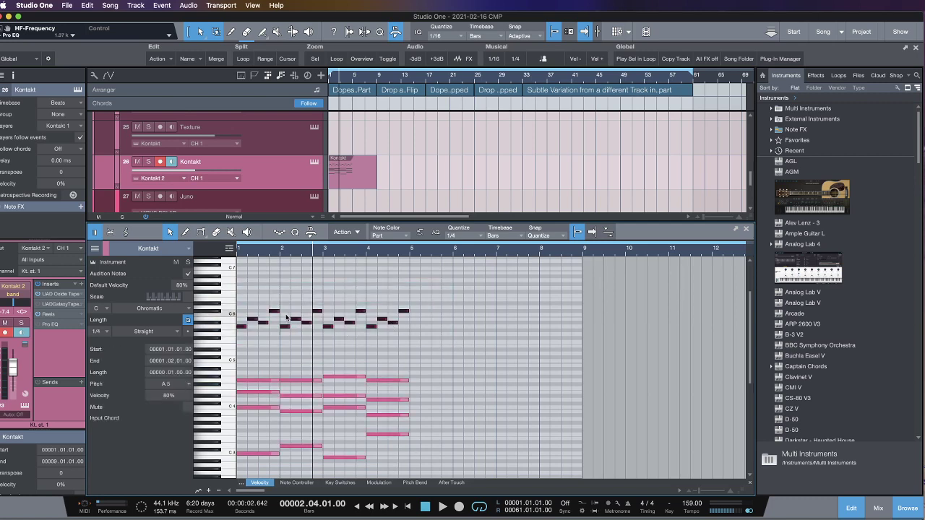
left_click_drag(269, 323, 450, 332)
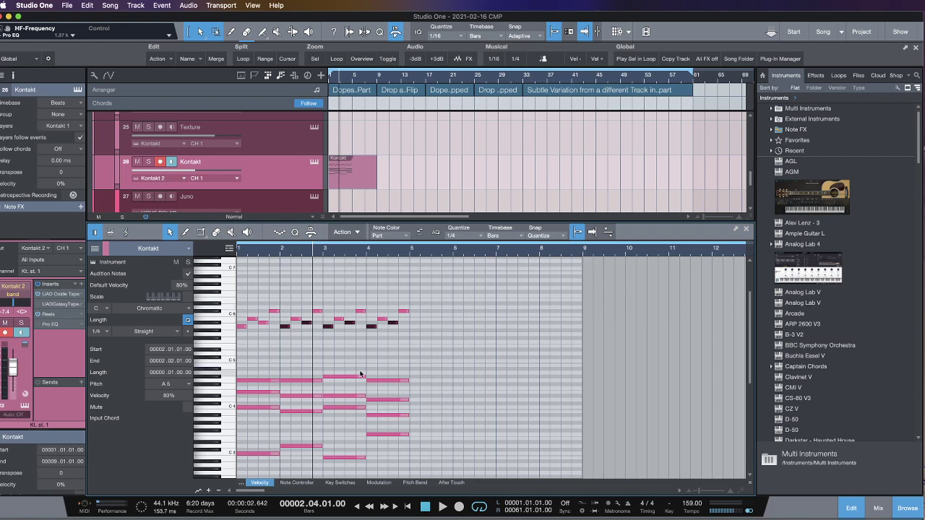
left_click_drag(248, 298, 237, 462)
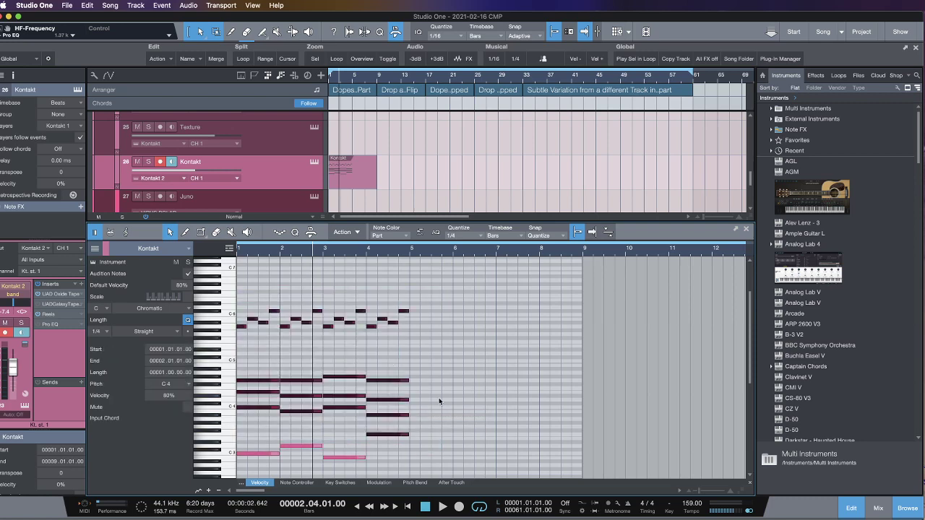
Delete the chord and quarter-note motif notes in bars 1 to 4, keeping only the four bass notes.
key("super+a")
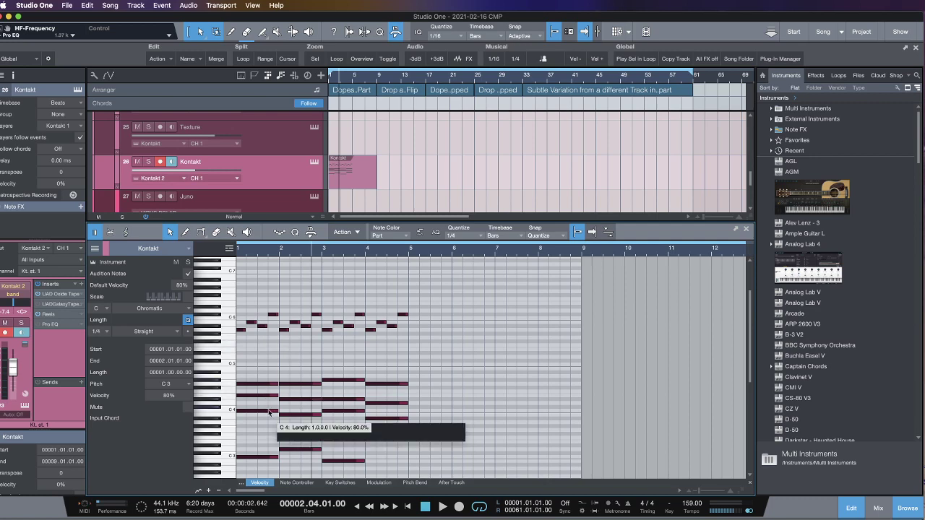
left_click_drag(420, 422, 251, 322)
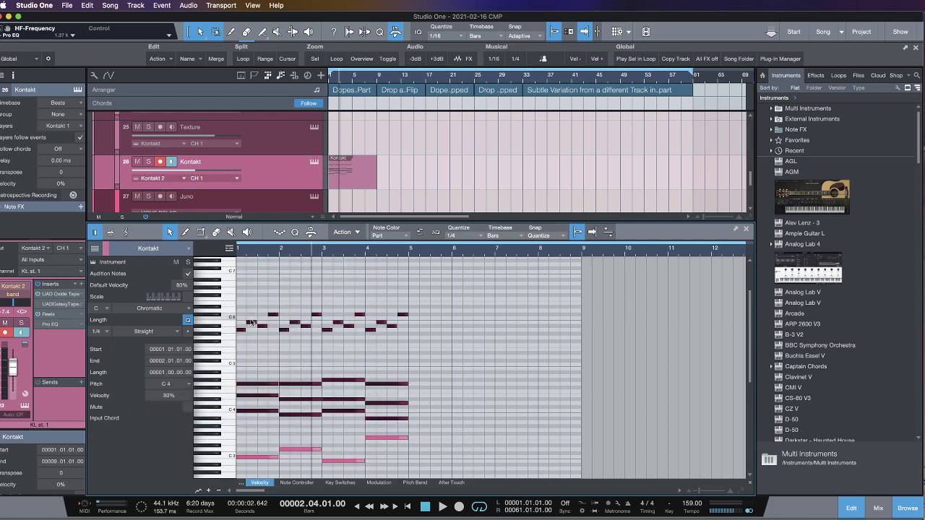
key("Delete")
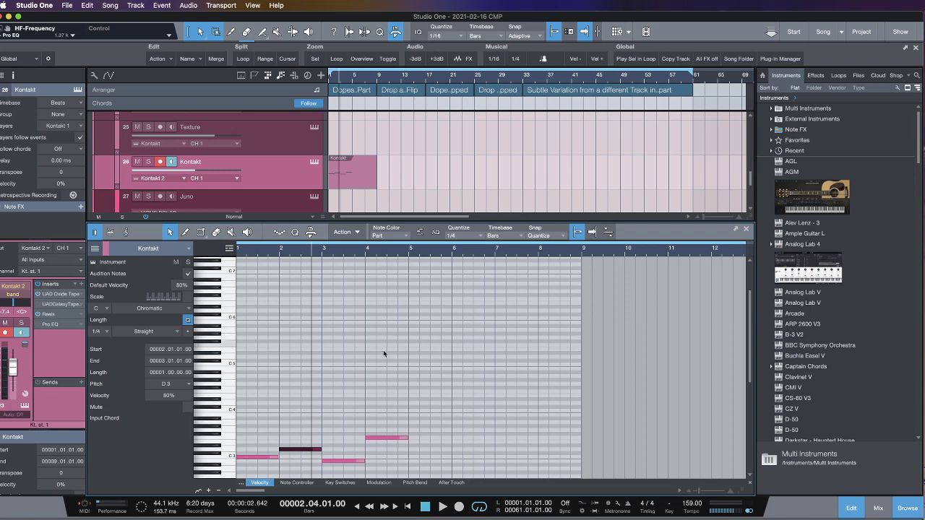
Delete the remaining bass notes from the Kontakt part and reduce the note editor's height to enlarge the arrangement.
key("super+a")
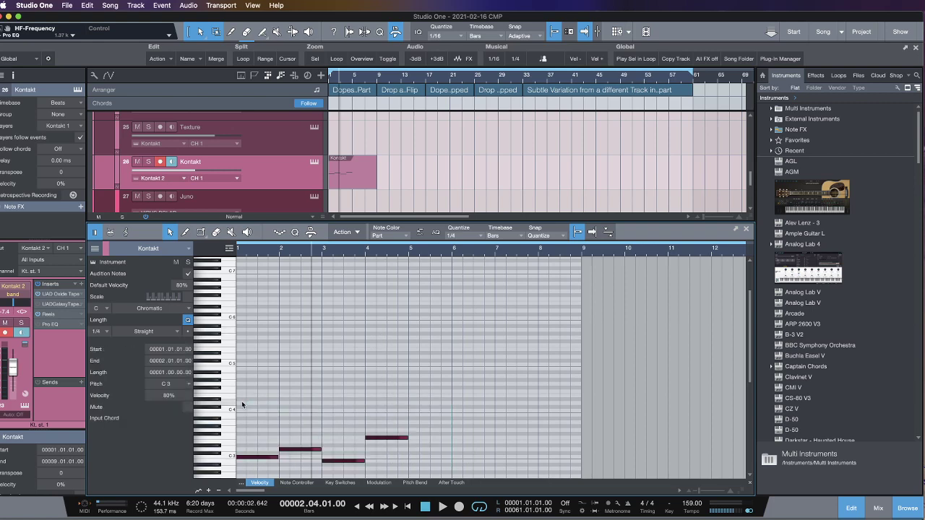
key("Delete")
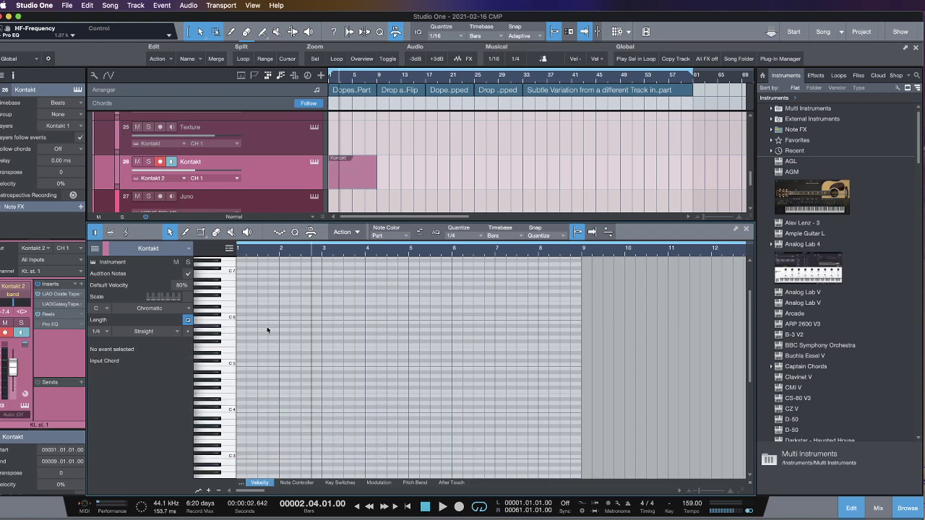
left_click_drag(496, 219, 508, 299)
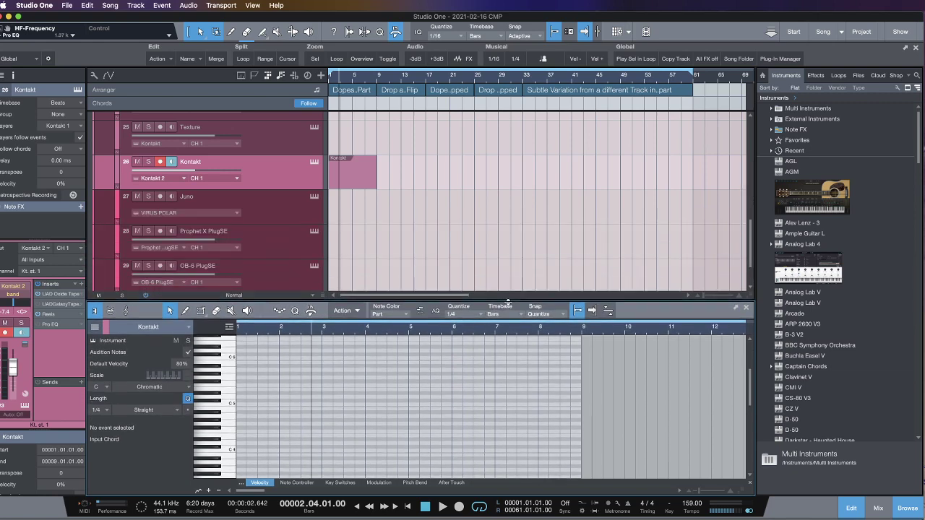